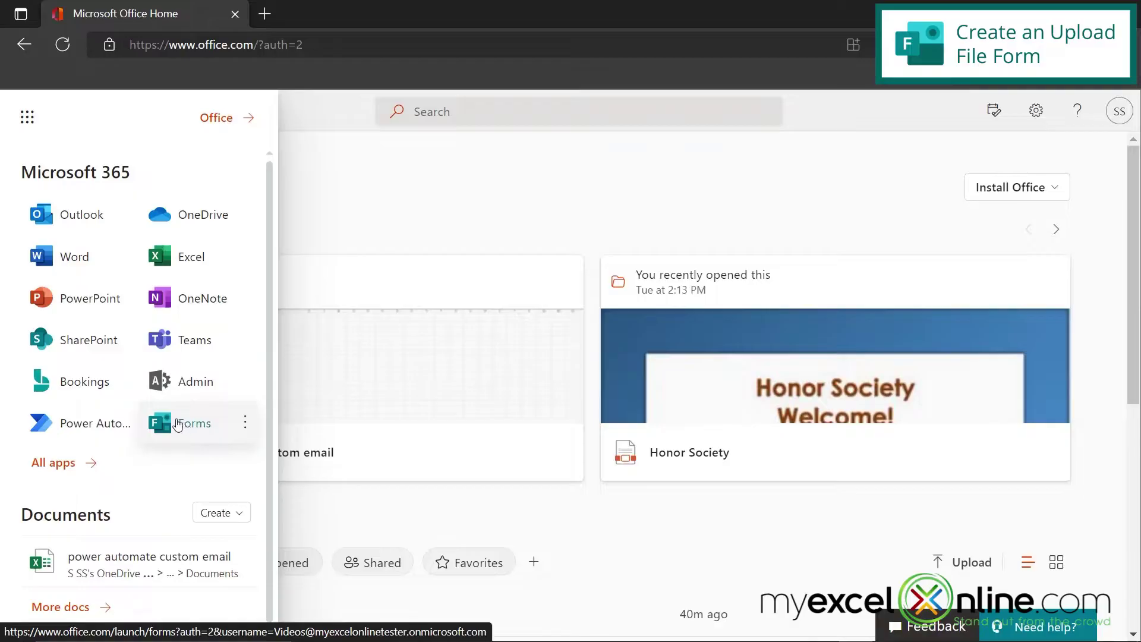
# Open Microsoft Forms from the full list of Microsoft 365 apps and create a new blank form
pyautogui.click(51, 464)
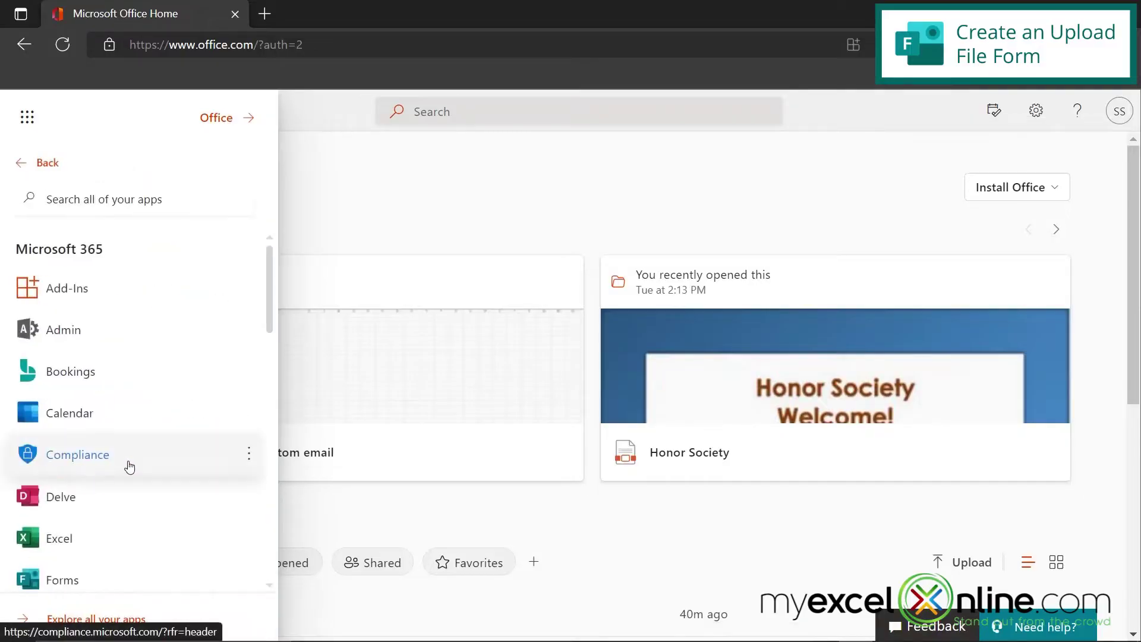
pyautogui.scroll(-2, 128, 466)
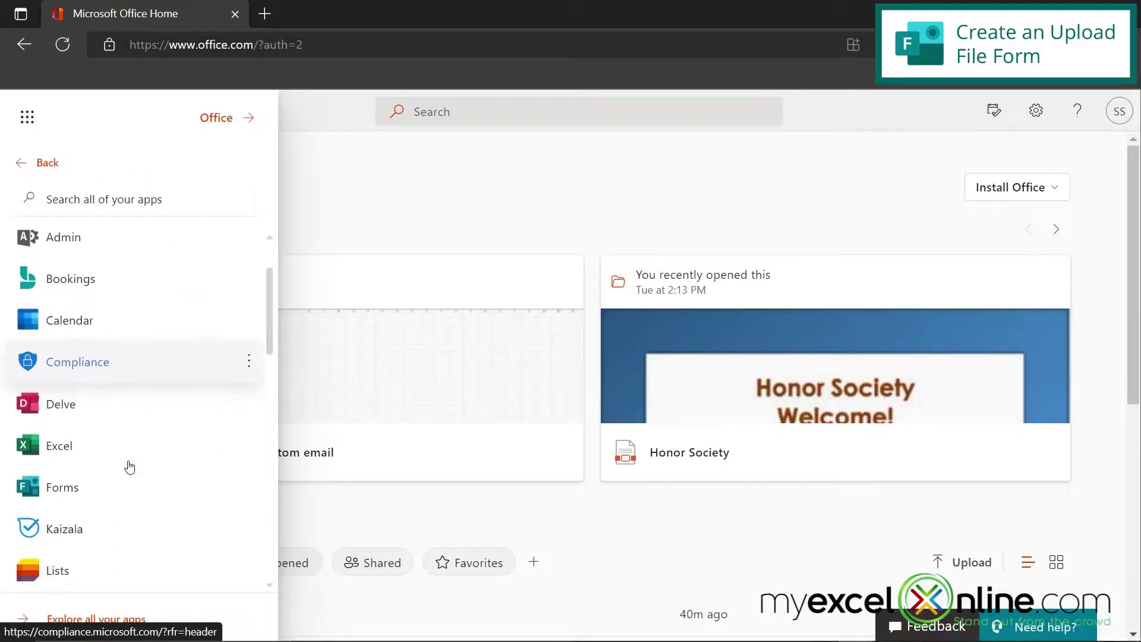
pyautogui.click(64, 475)
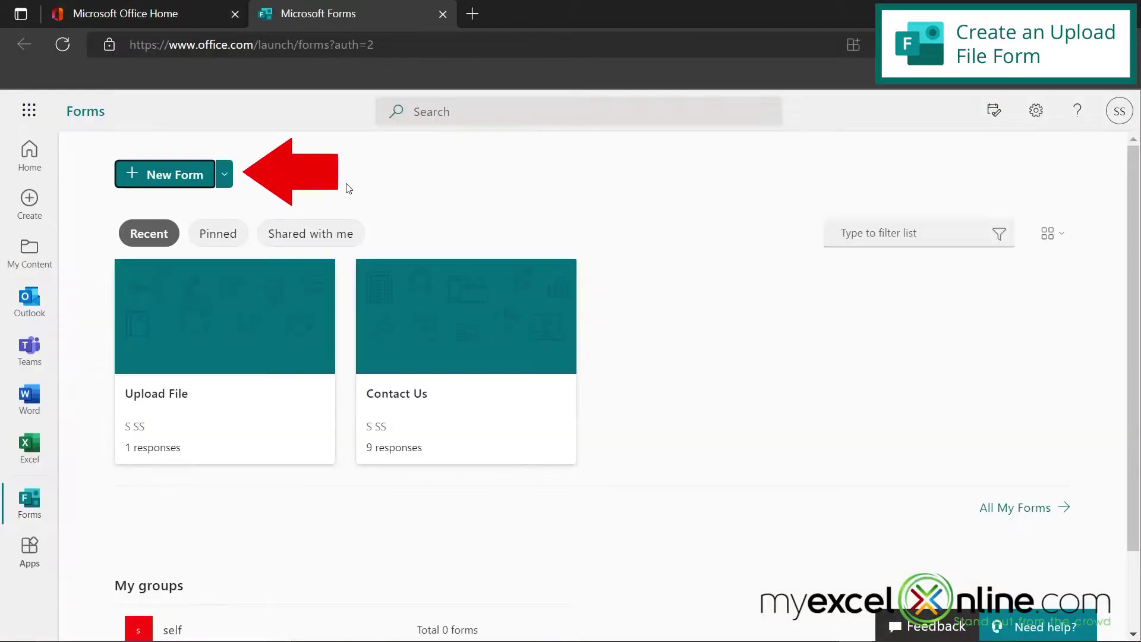
pyautogui.click(159, 174)
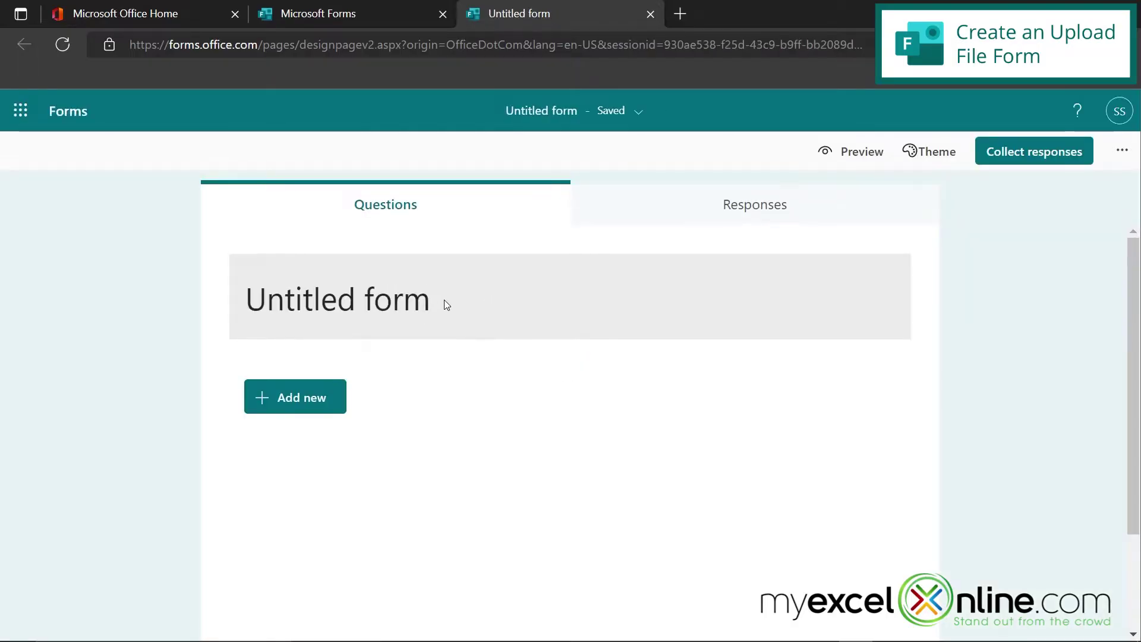
# Title the new form "Upload File For Review"
pyautogui.click(440, 303)
pyautogui.write('Upload File')
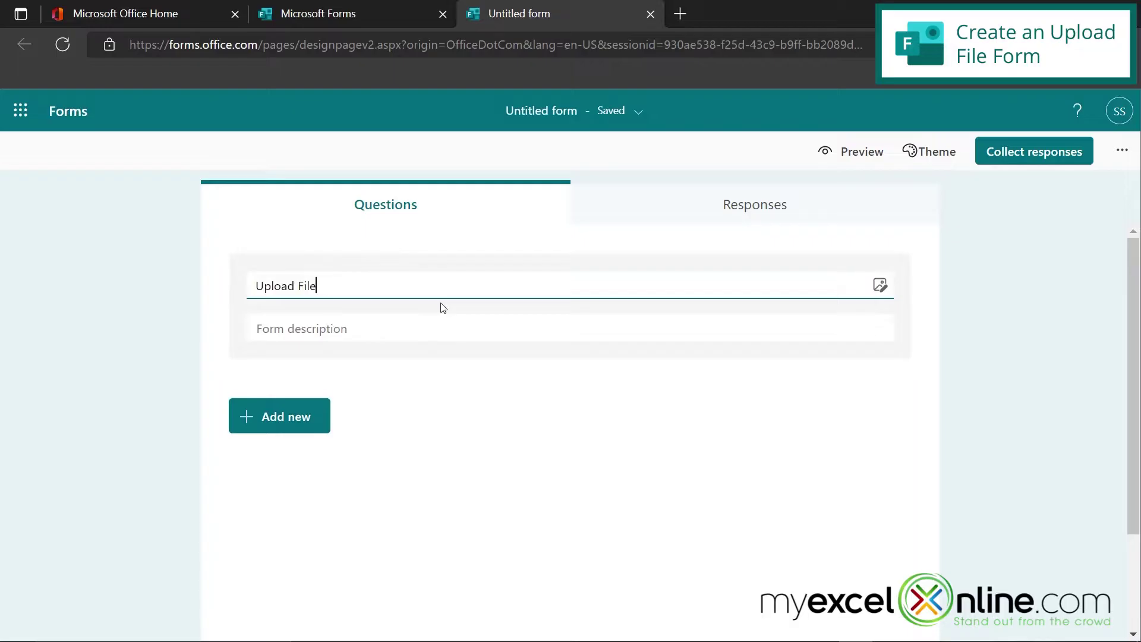
pyautogui.write(' For Review')
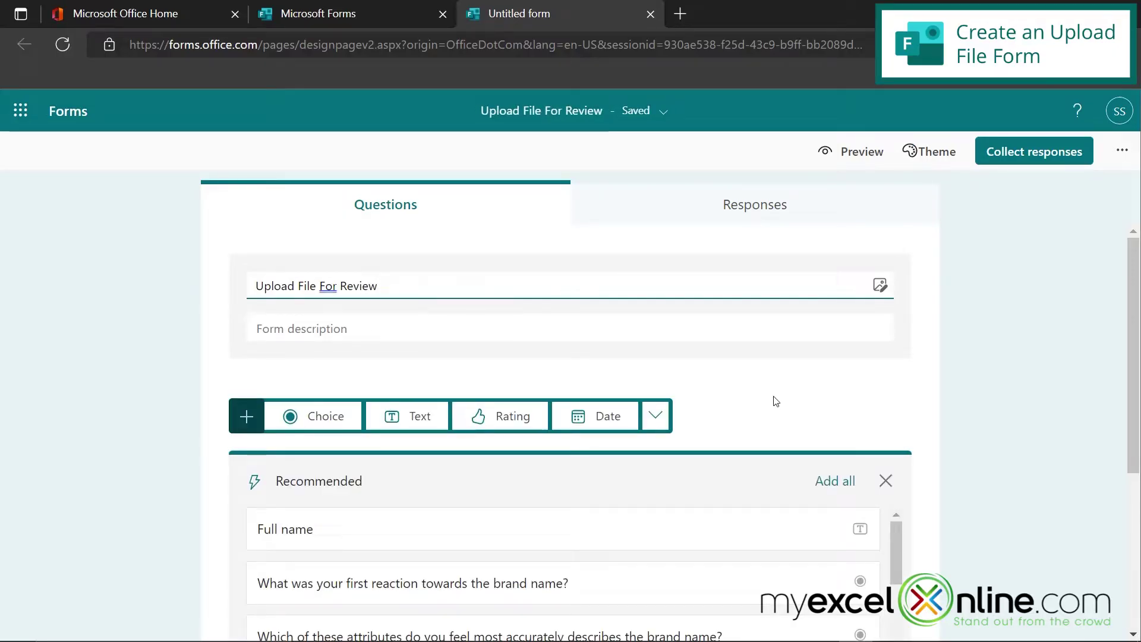
# Add an Upload File question to the form and accept the notice about the folder for uploaded files
pyautogui.click(656, 417)
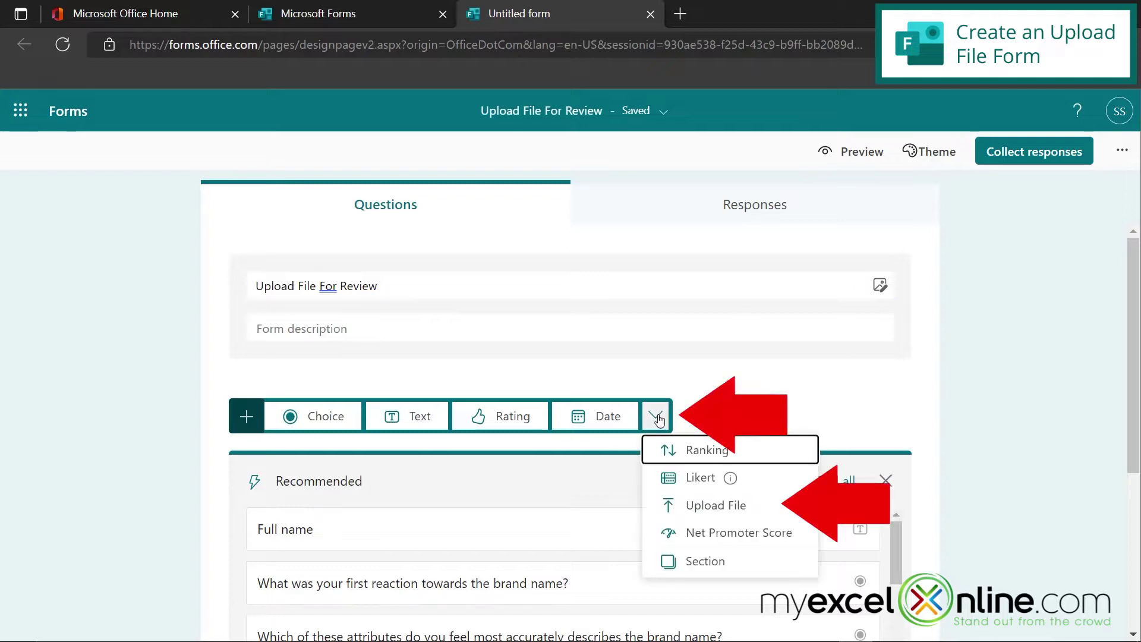
pyautogui.click(703, 506)
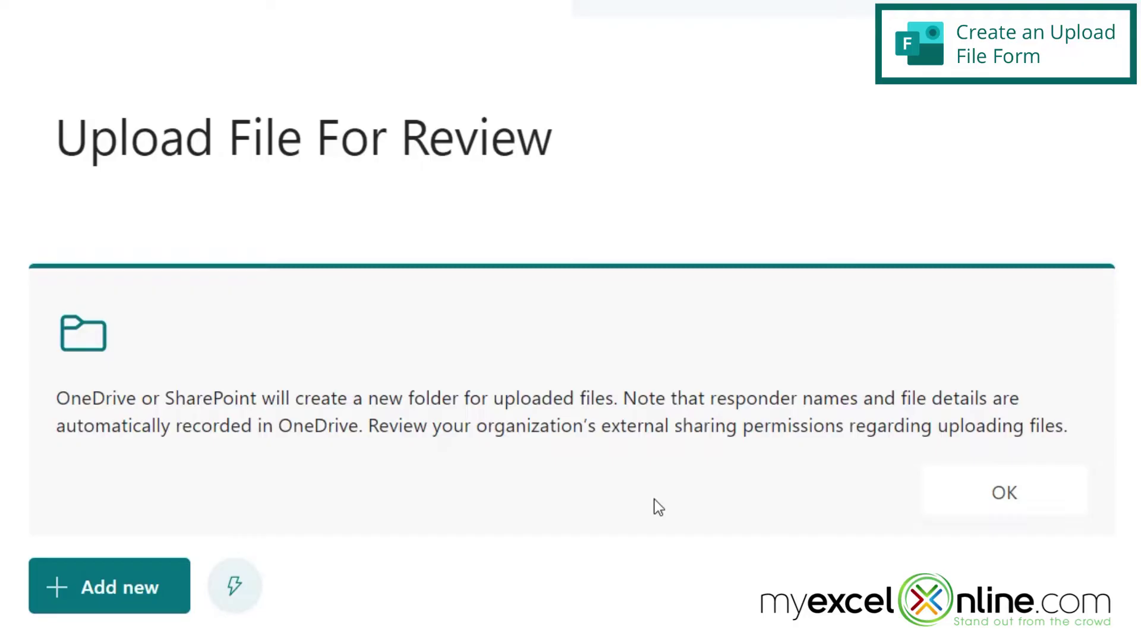
pyautogui.click(1003, 497)
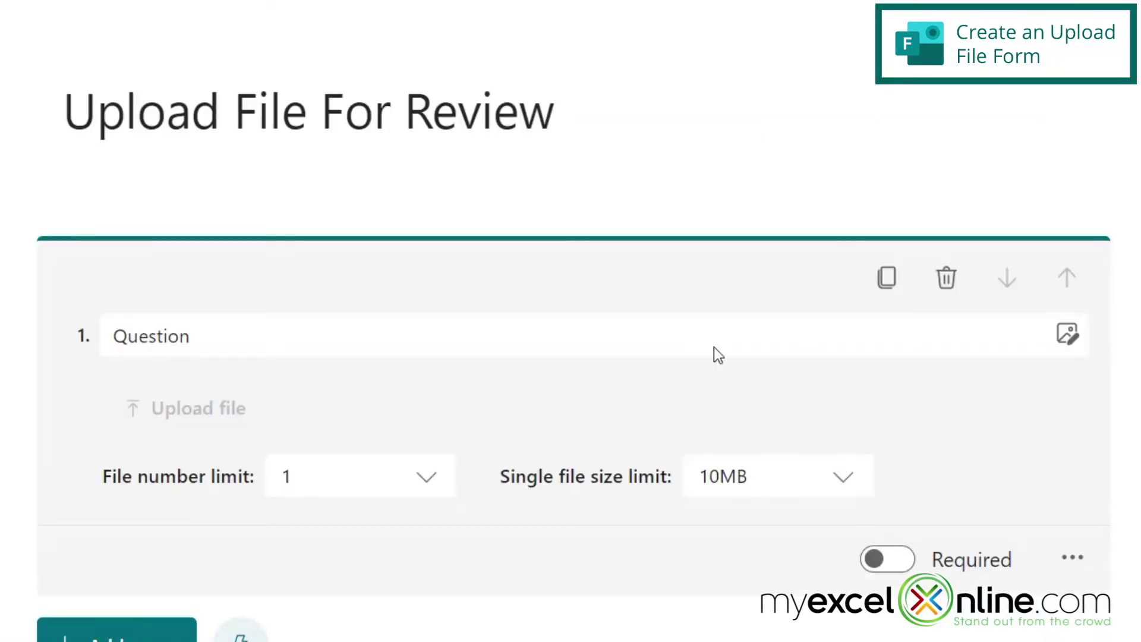
# Set the upload question's text to "Please Upload File" and make the question required
pyautogui.click(715, 348)
pyautogui.doubleClick(191, 334)
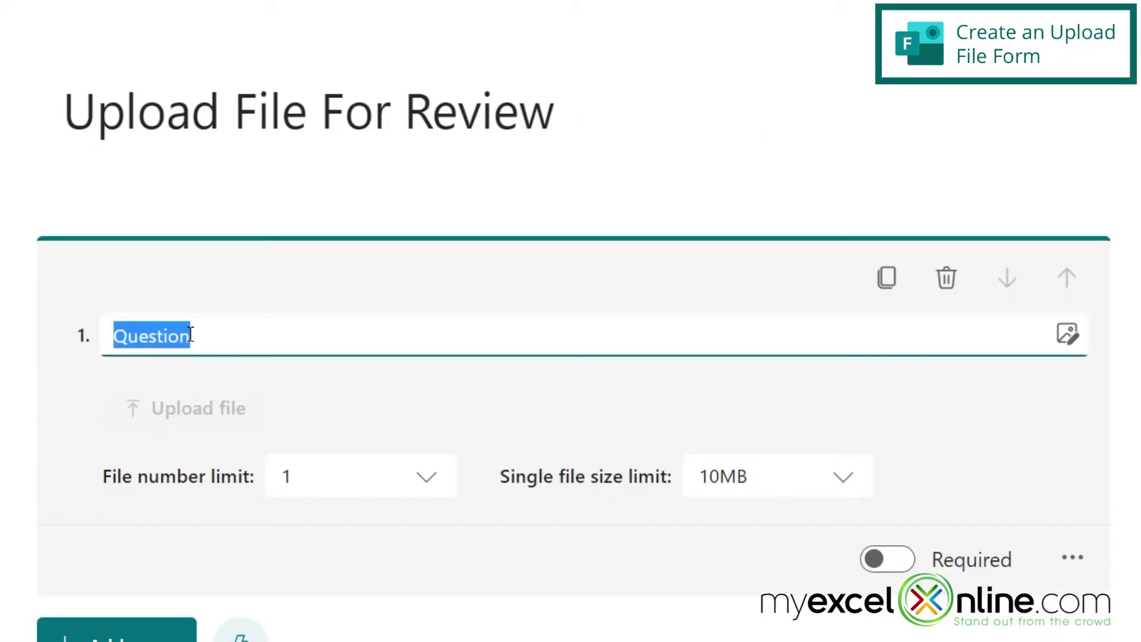
pyautogui.write('Please U')
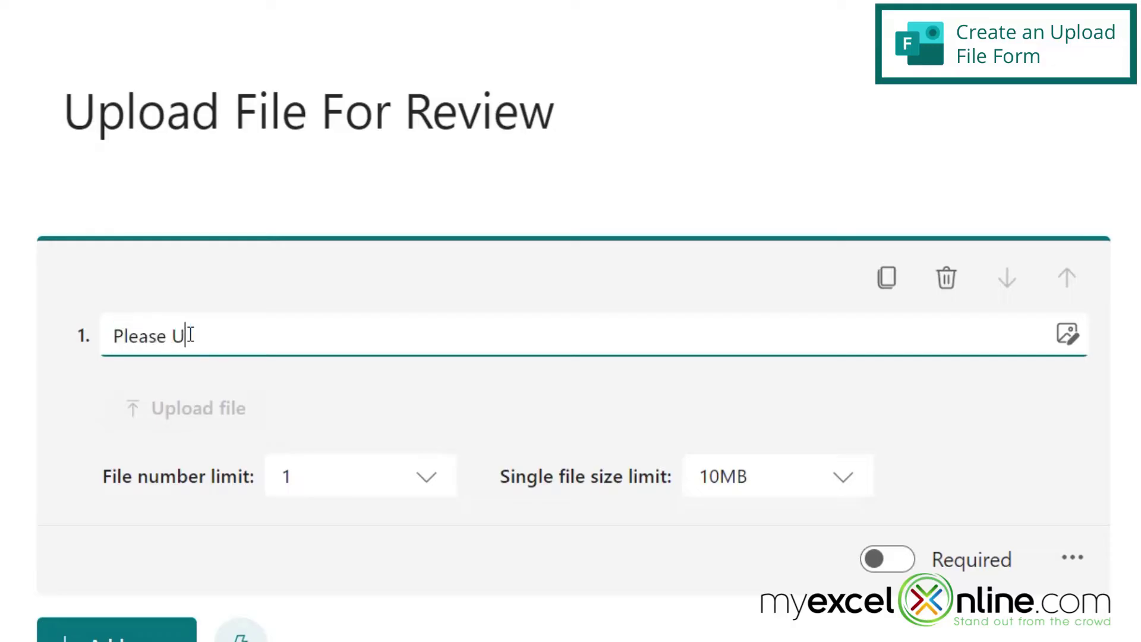
pyautogui.write('pload File')
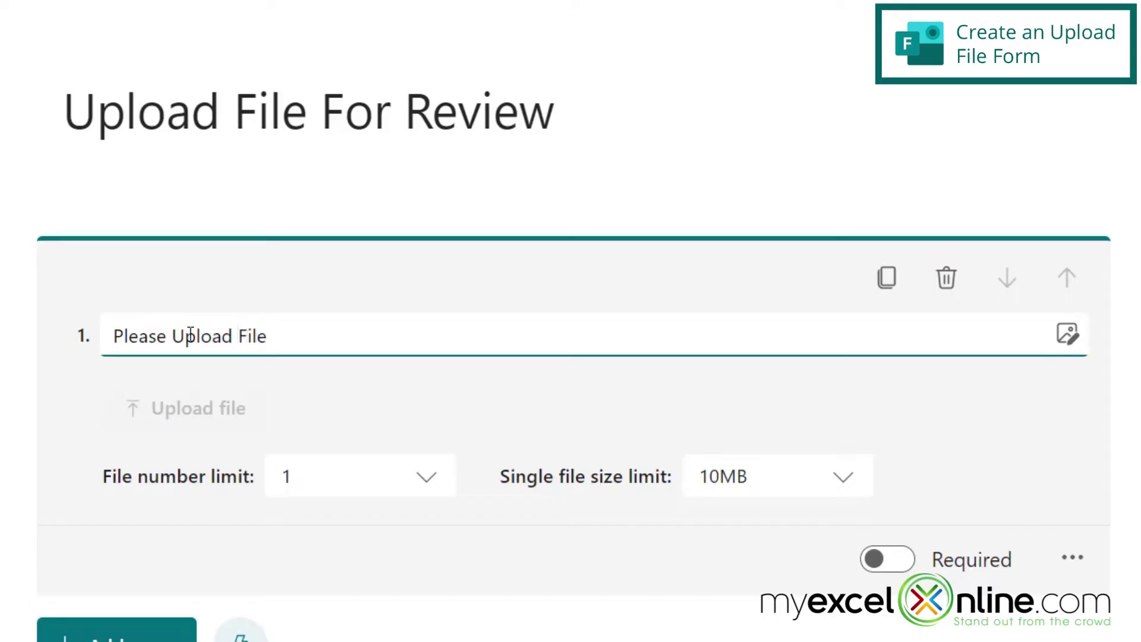
pyautogui.click(899, 562)
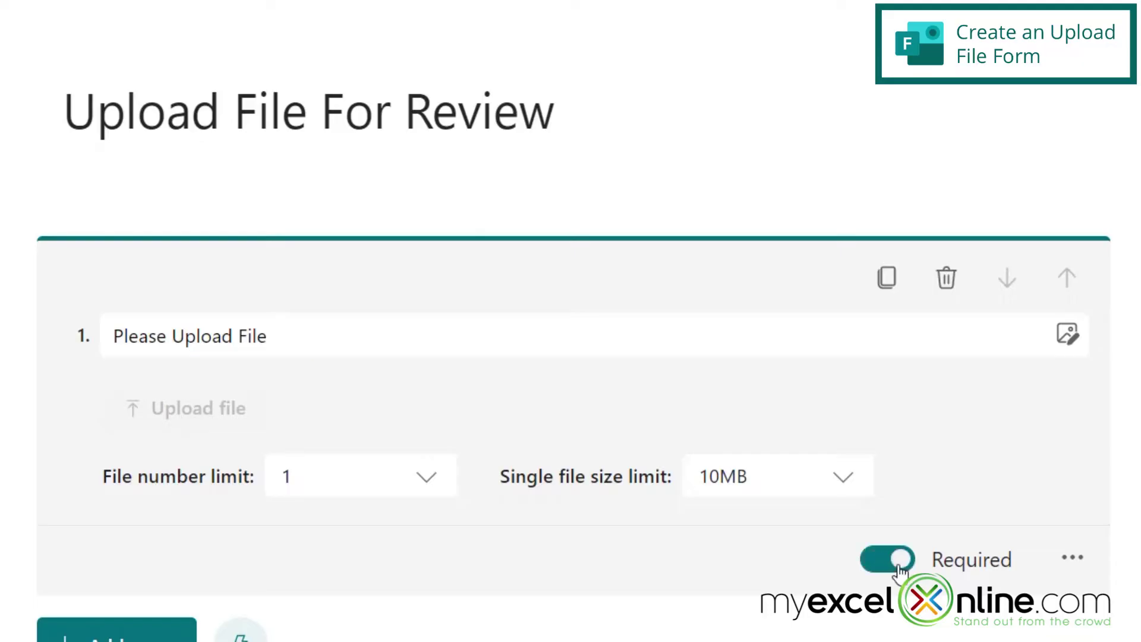
# Open the form's response collection options and copy the response link
pyautogui.scroll(-2, 655, 555)
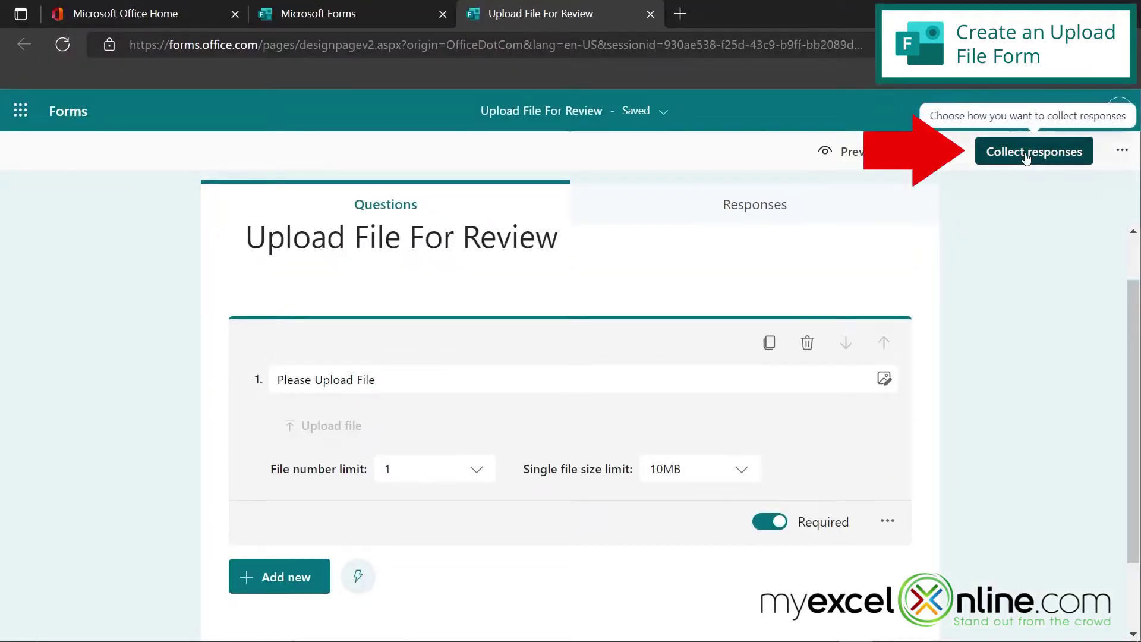
pyautogui.click(1026, 153)
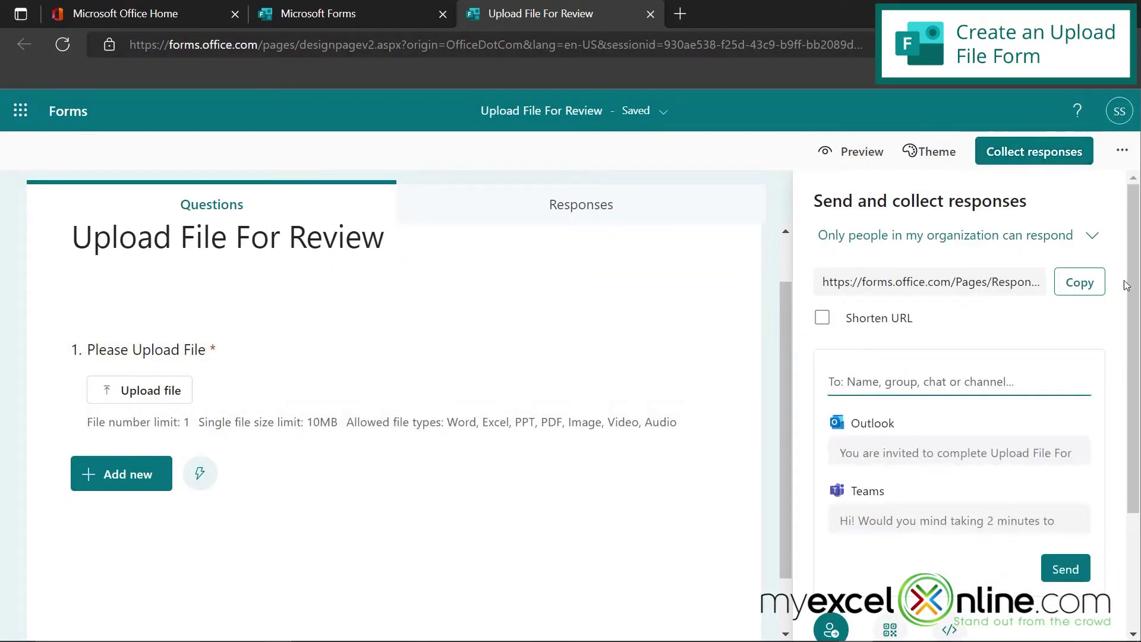
pyautogui.click(1086, 287)
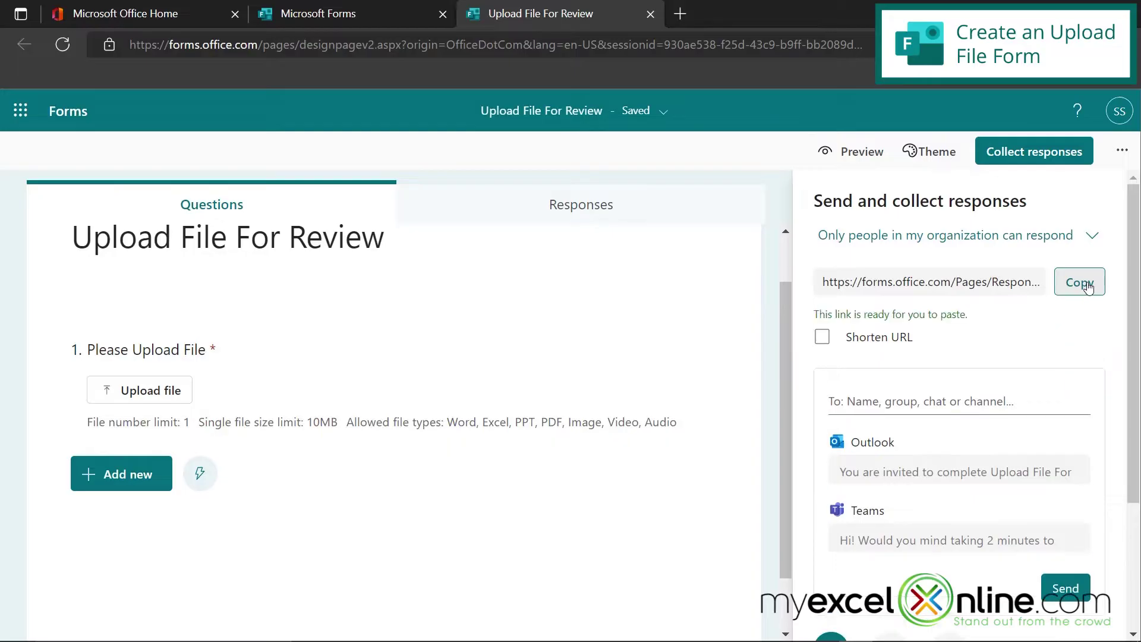
# Open the copied response link in the current browser tab and submit excel.png as the uploaded file
pyautogui.click(607, 44)
pyautogui.hotkey('ctrl', 'v')
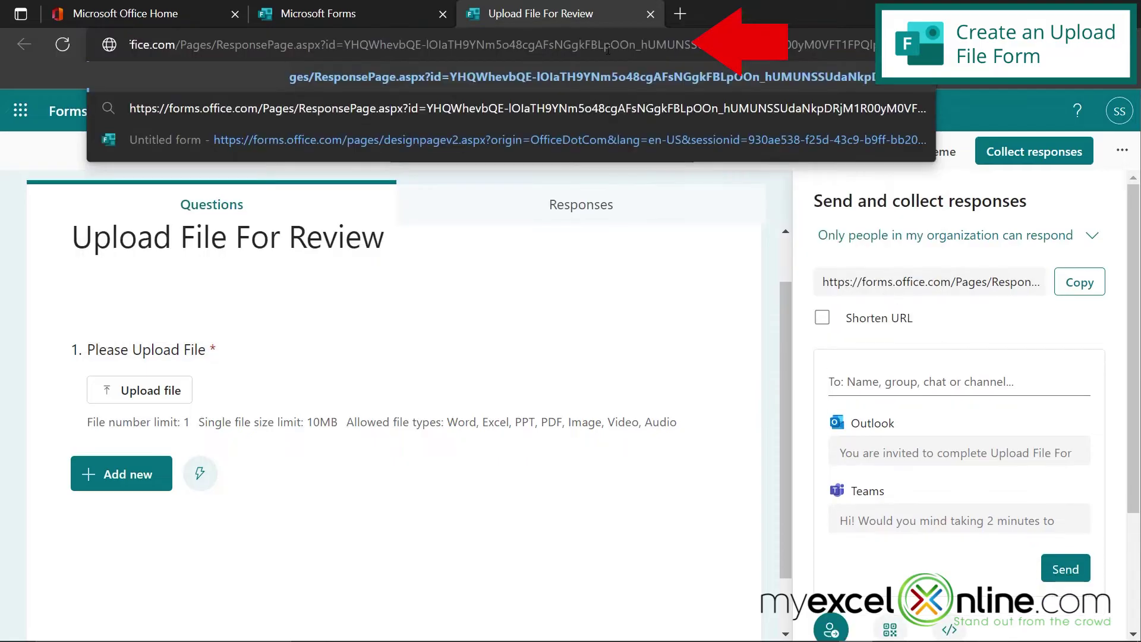
pyautogui.press('Return')
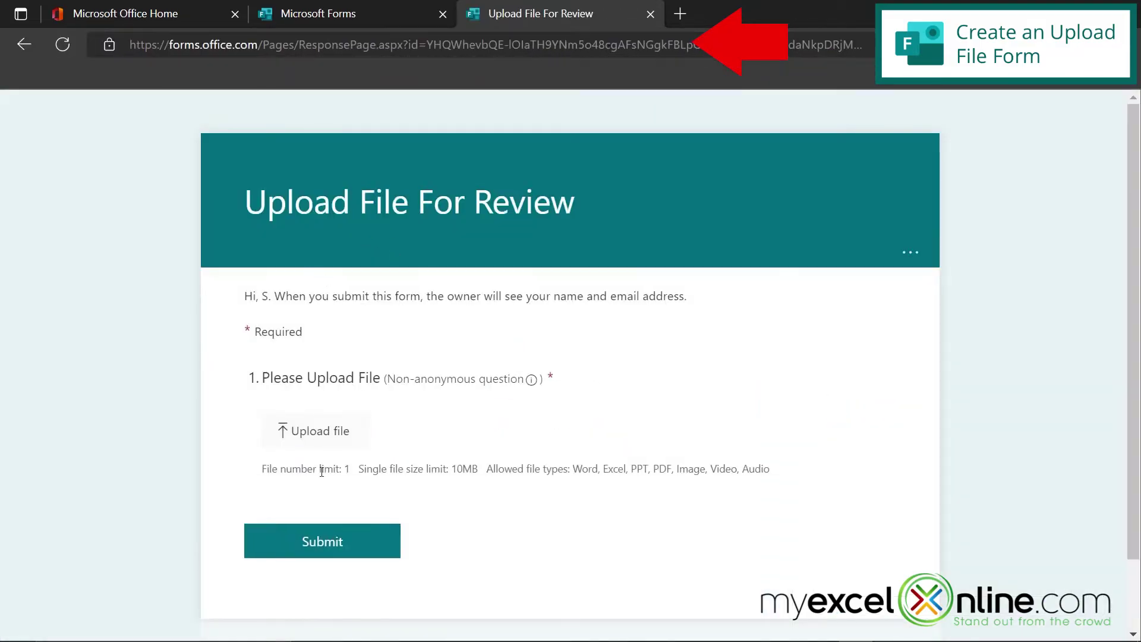
pyautogui.click(313, 442)
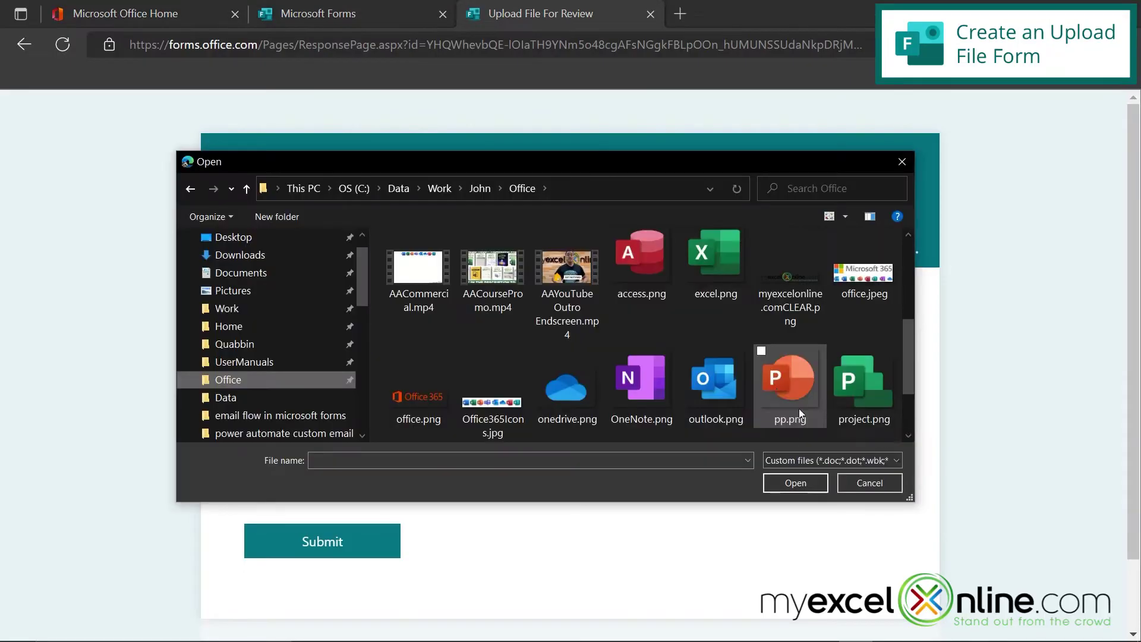
pyautogui.doubleClick(708, 264)
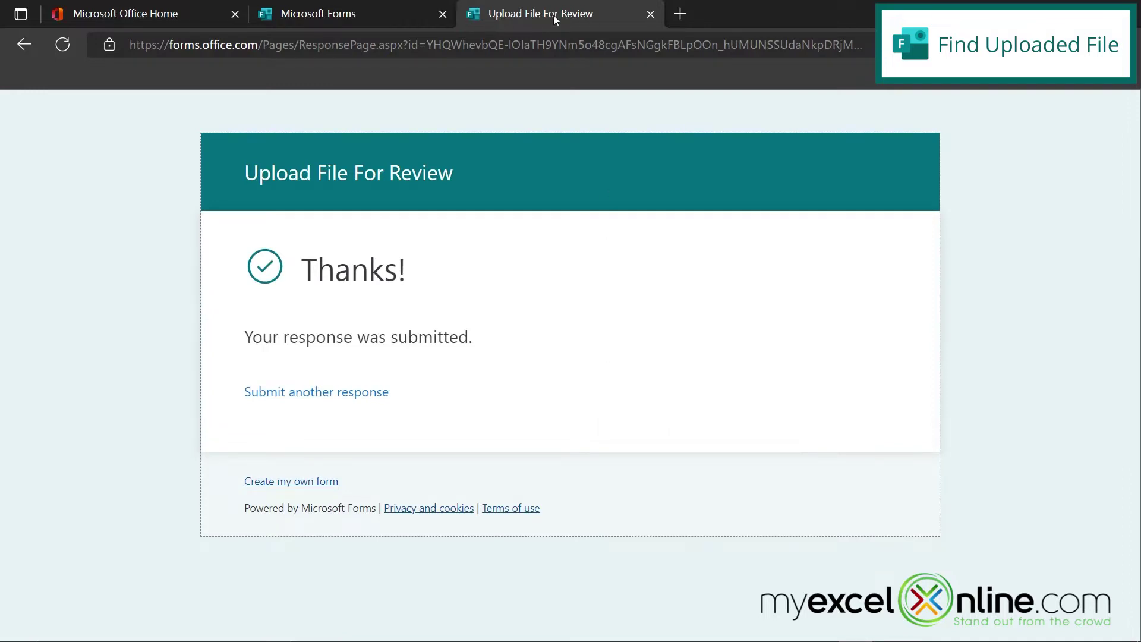
# Switch to OneDrive by opening onedrive.com in the current browser tab
pyautogui.click(538, 48)
pyautogui.write('onedr')
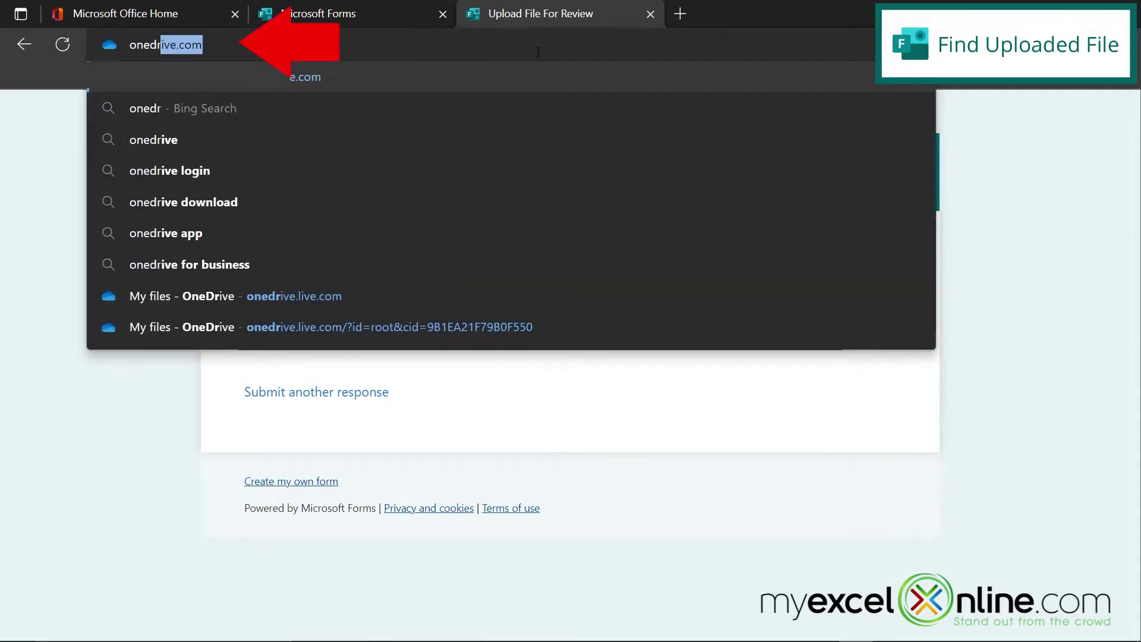
pyautogui.press('Return')
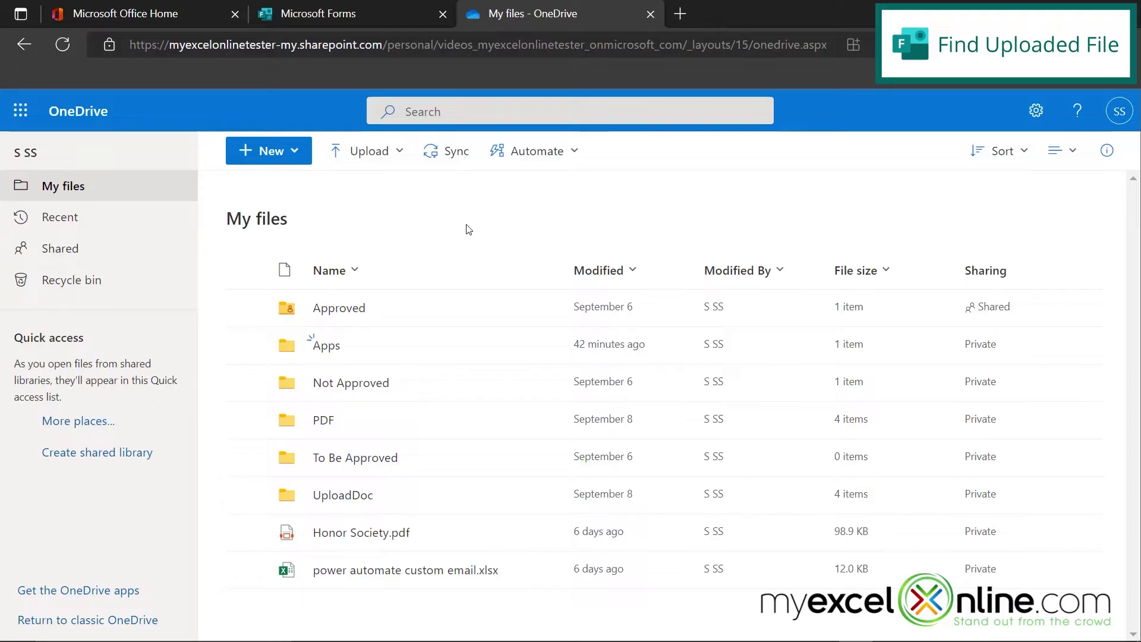
# Examine the uploaded file under Apps > Microsoft Forms > Upload File For Review > Question, and return to My files
pyautogui.click(325, 348)
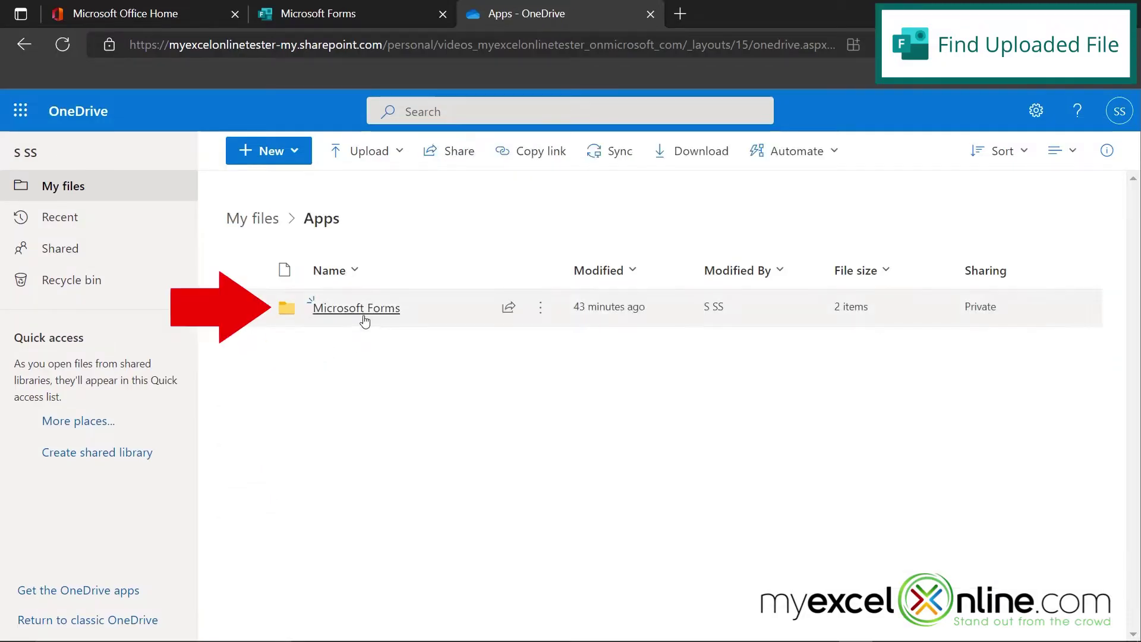
pyautogui.click(360, 309)
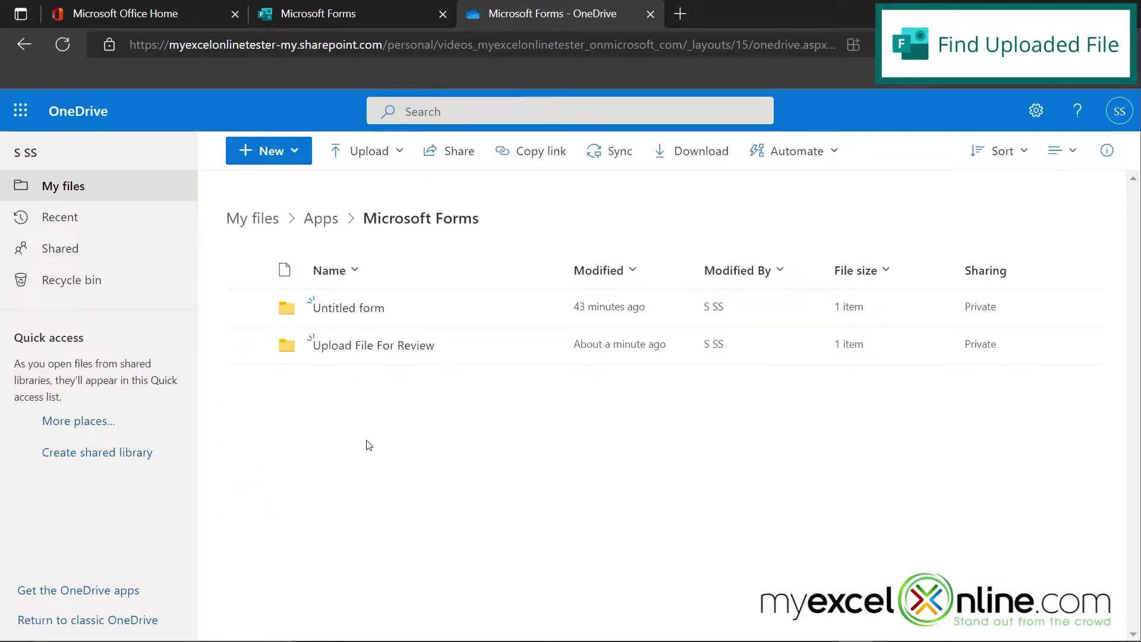
pyautogui.click(364, 350)
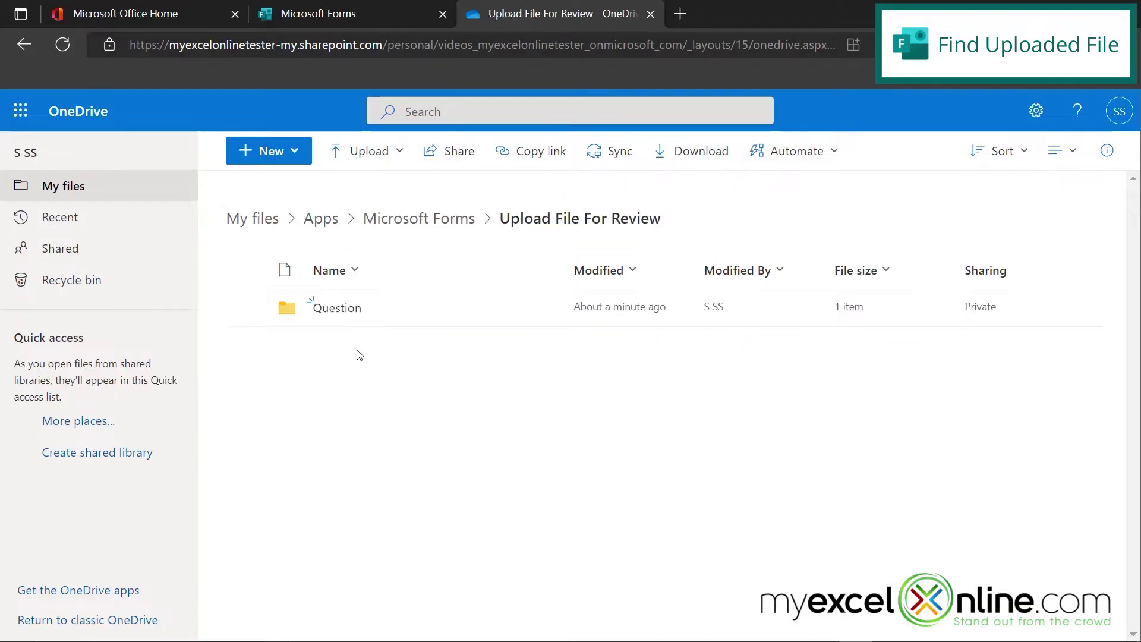
pyautogui.click(337, 317)
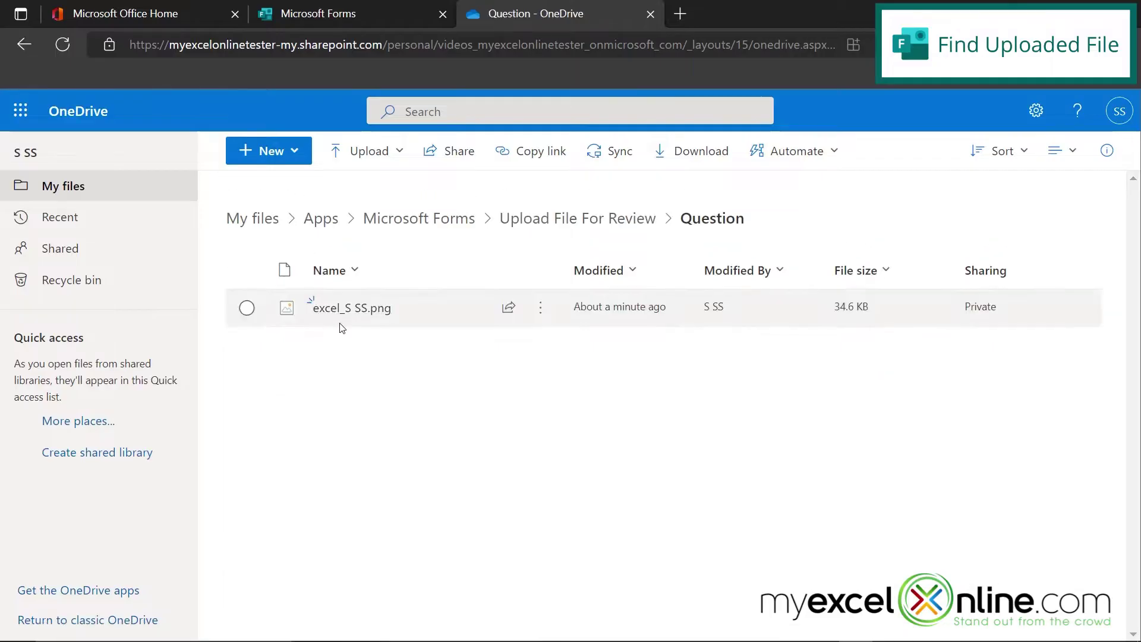
pyautogui.moveTo(333, 318)
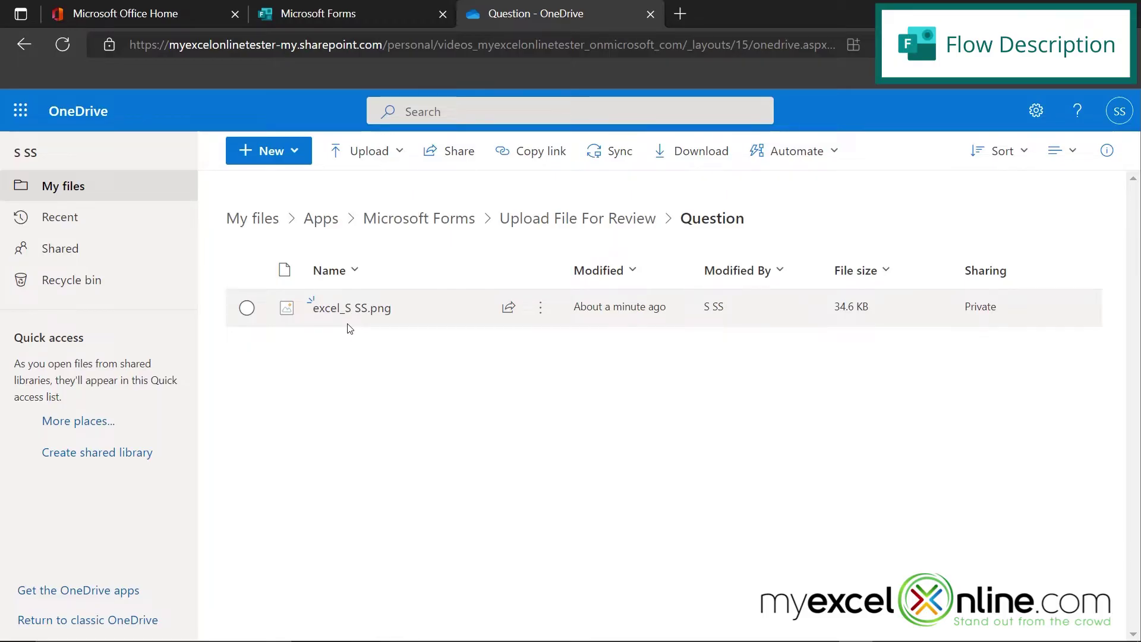
pyautogui.click(240, 225)
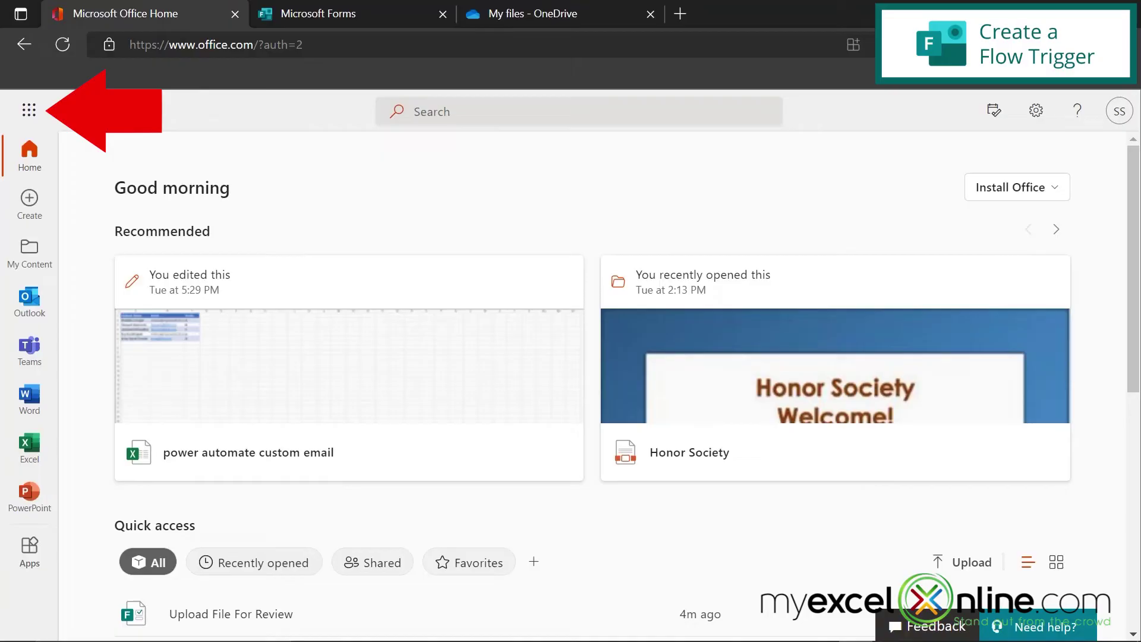
# Switch to Power Automate from the full list of Microsoft 365 apps on the Office home page
pyautogui.click(27, 115)
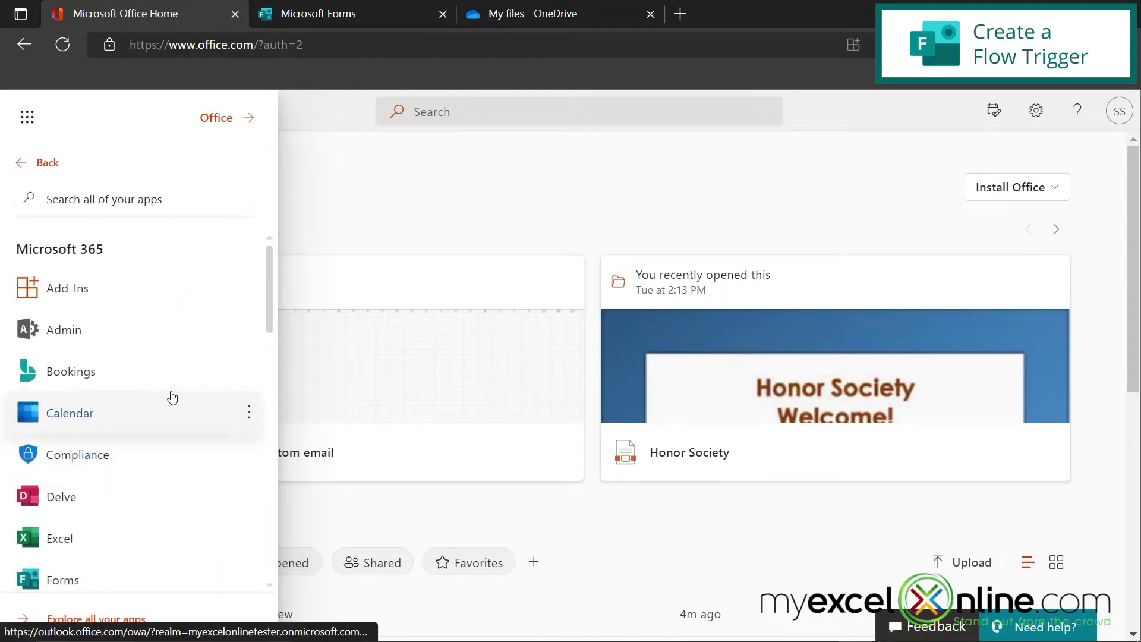
pyautogui.scroll(-8, 171, 395)
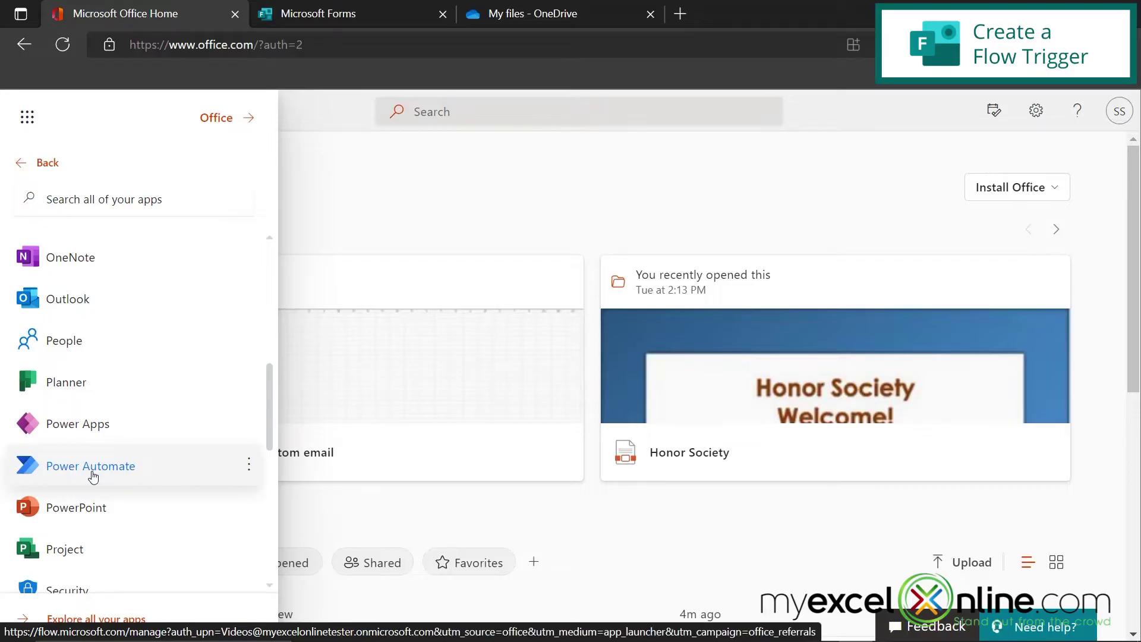
pyautogui.click(93, 473)
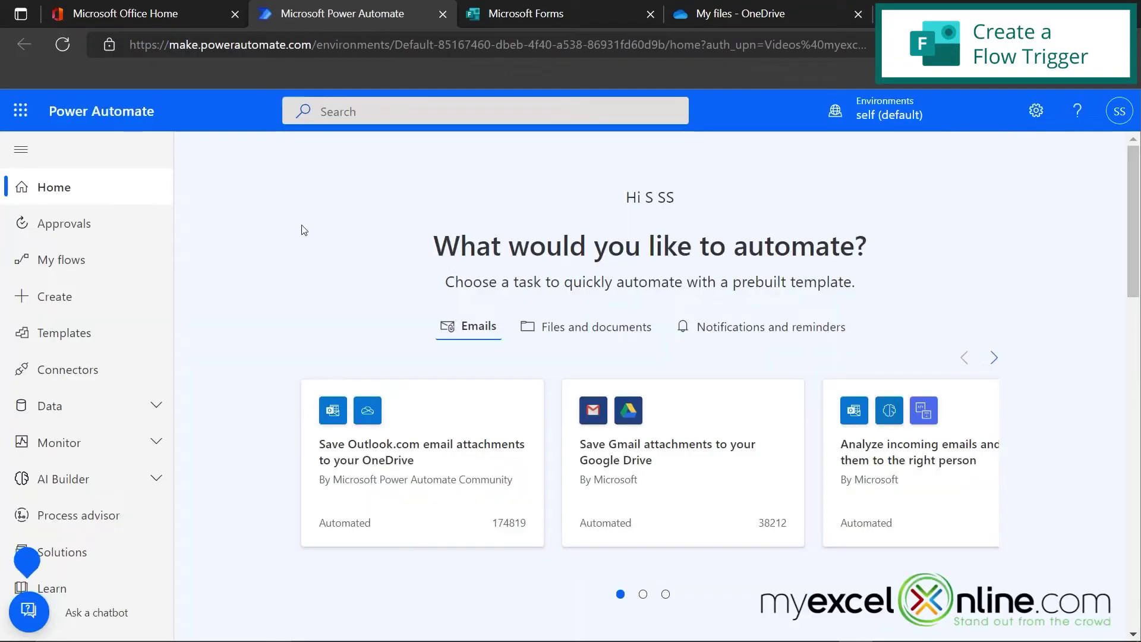
# Create an automated cloud flow named "Approve Files from Forms" with the OneDrive for Business trigger "When a file is created"
pyautogui.click(42, 300)
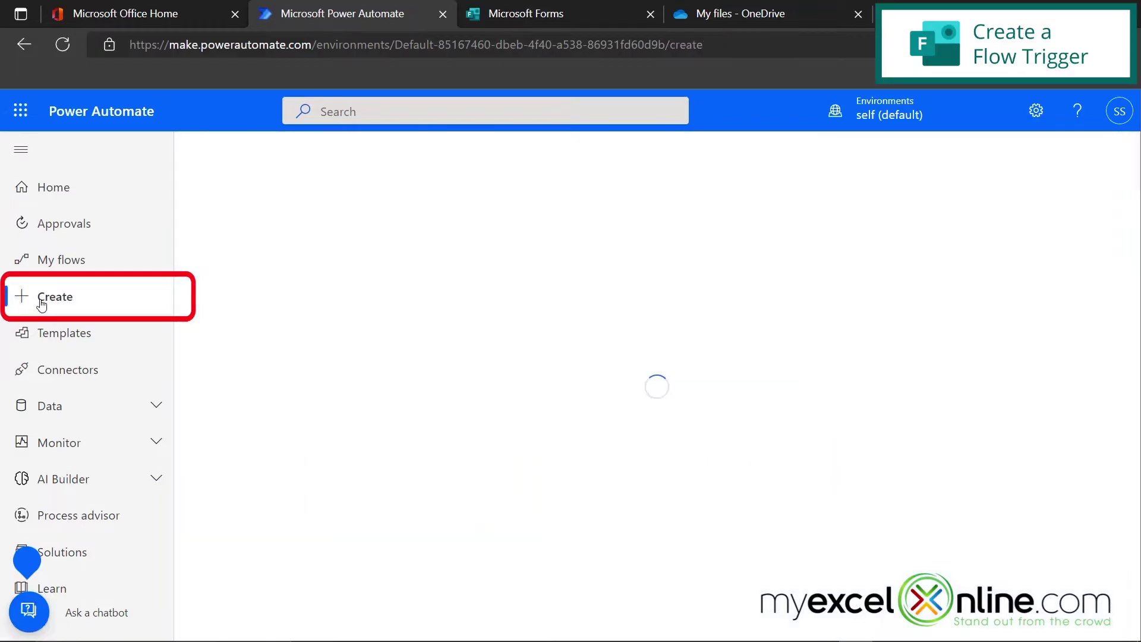
pyautogui.scroll(5, 535, 297)
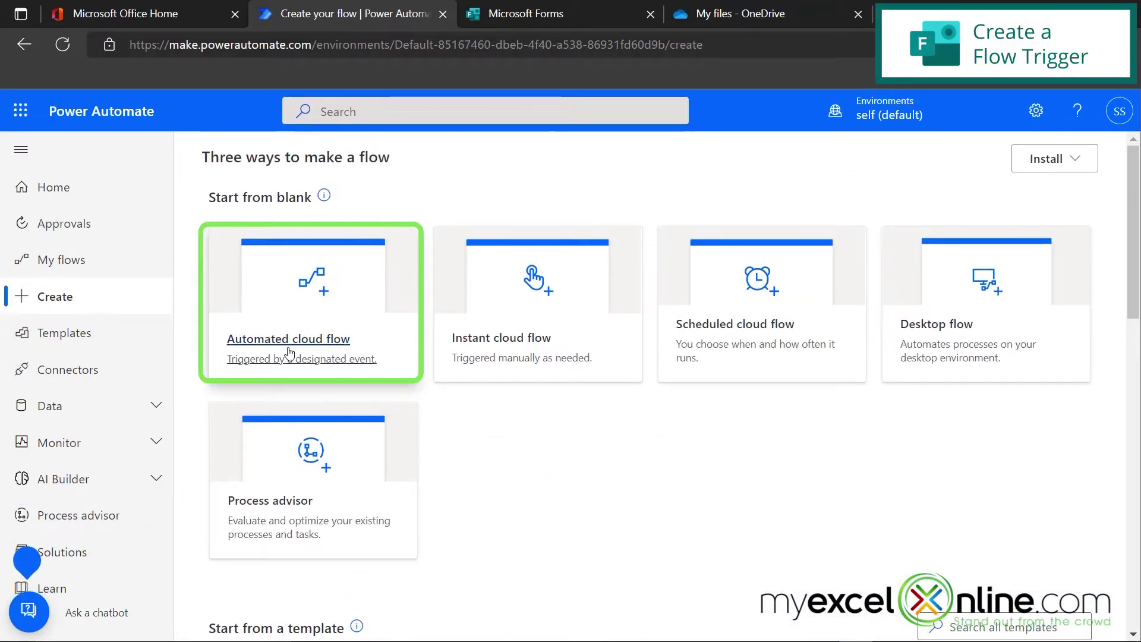
pyautogui.click(289, 353)
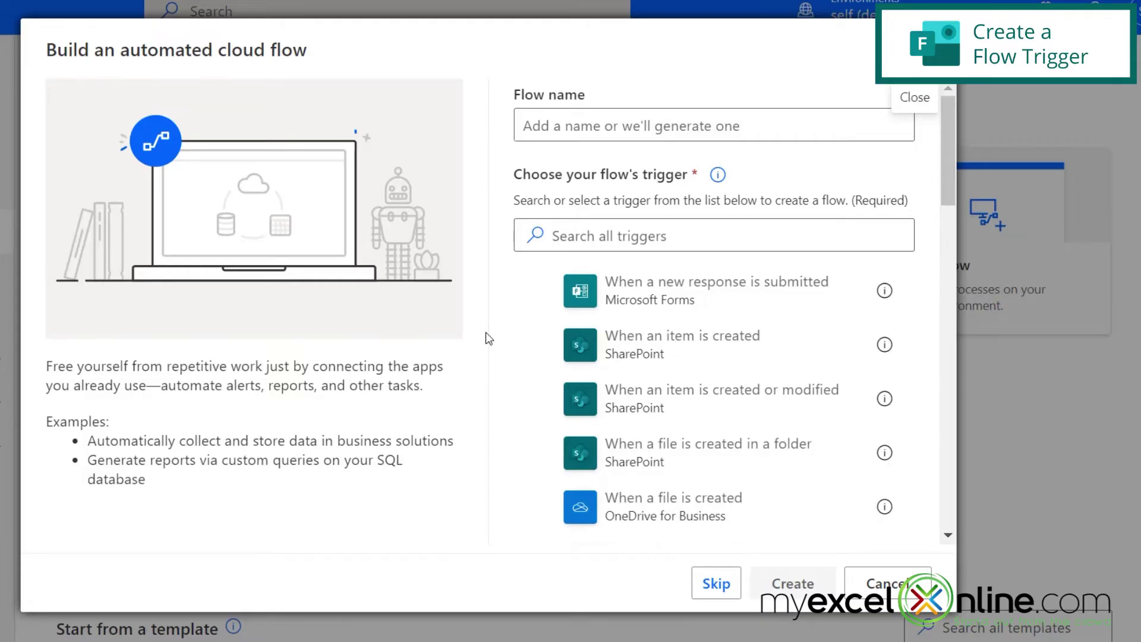
pyautogui.click(689, 523)
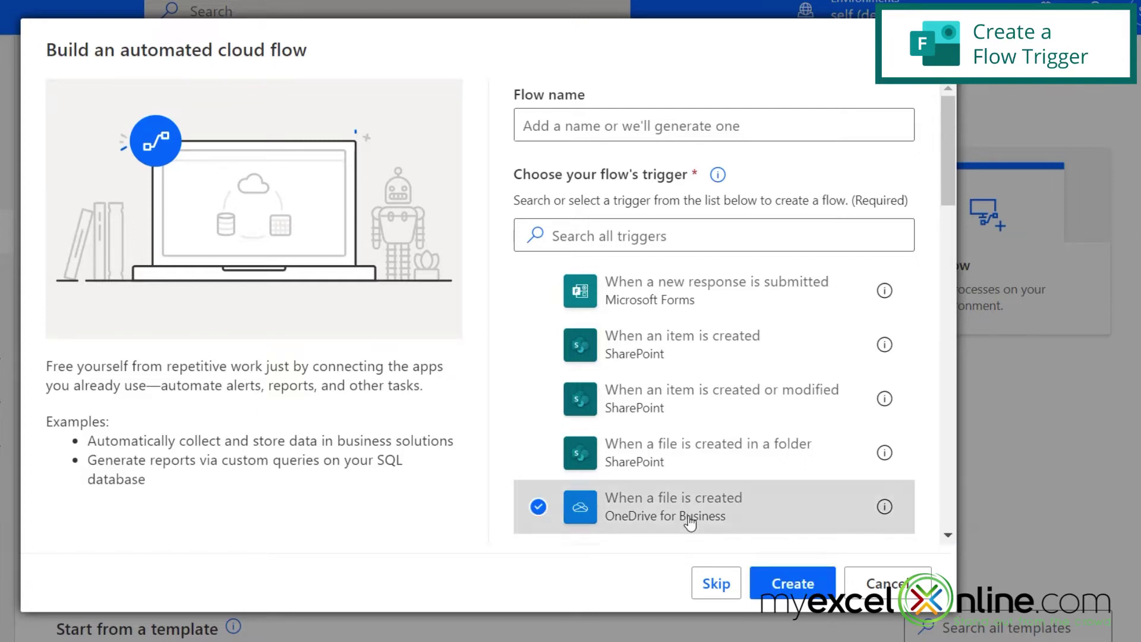
pyautogui.click(565, 126)
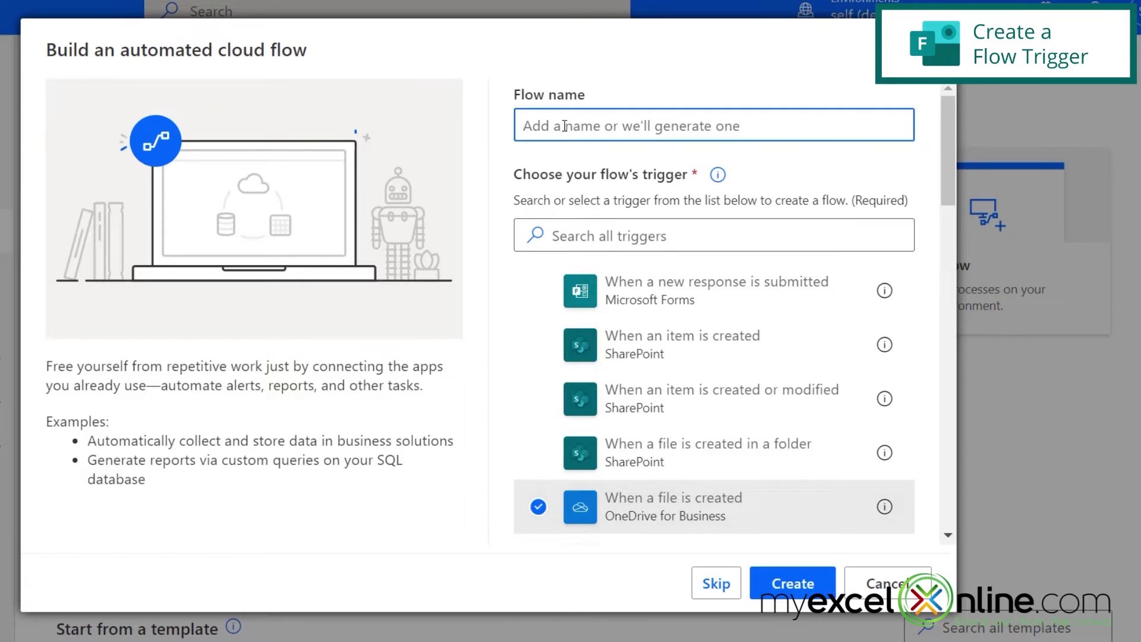
pyautogui.write('Approve File')
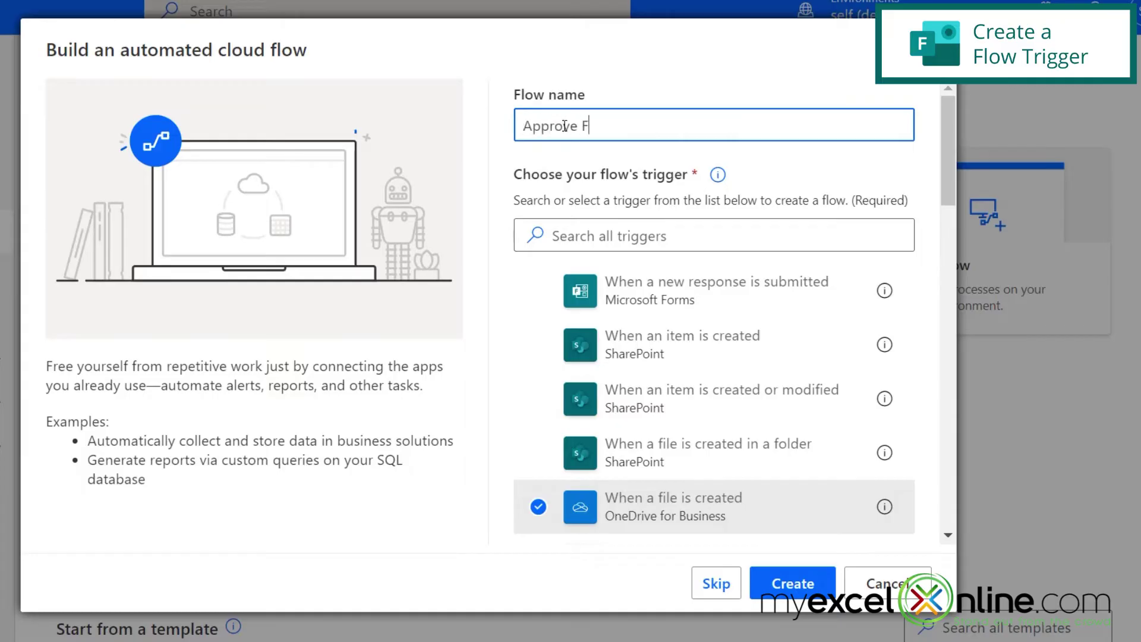
pyautogui.write('s from Forms')
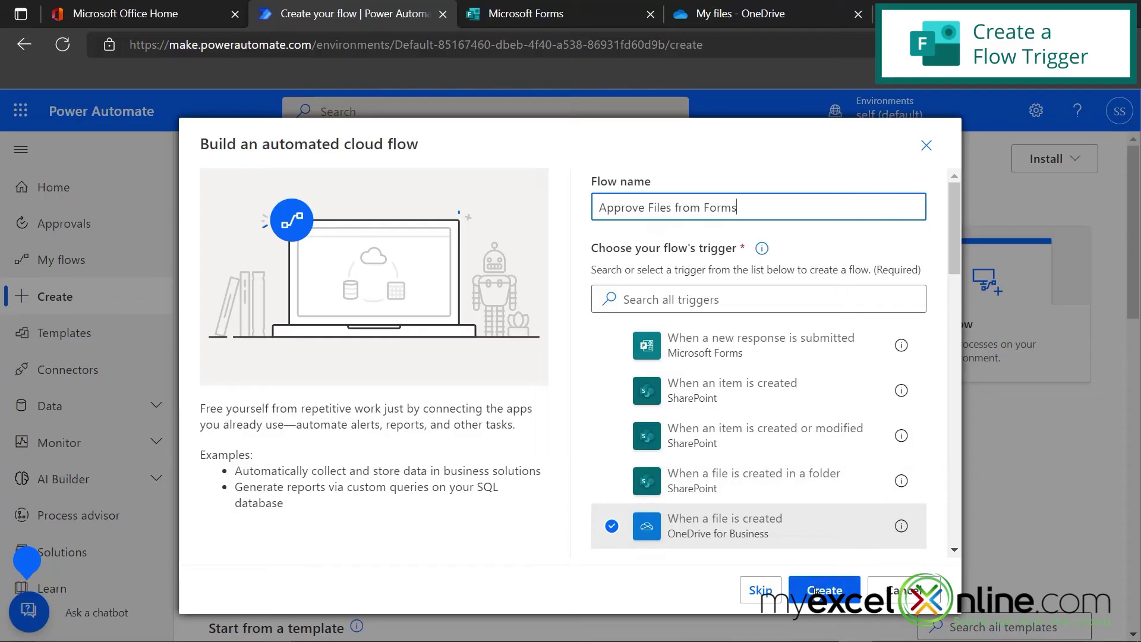
pyautogui.click(814, 587)
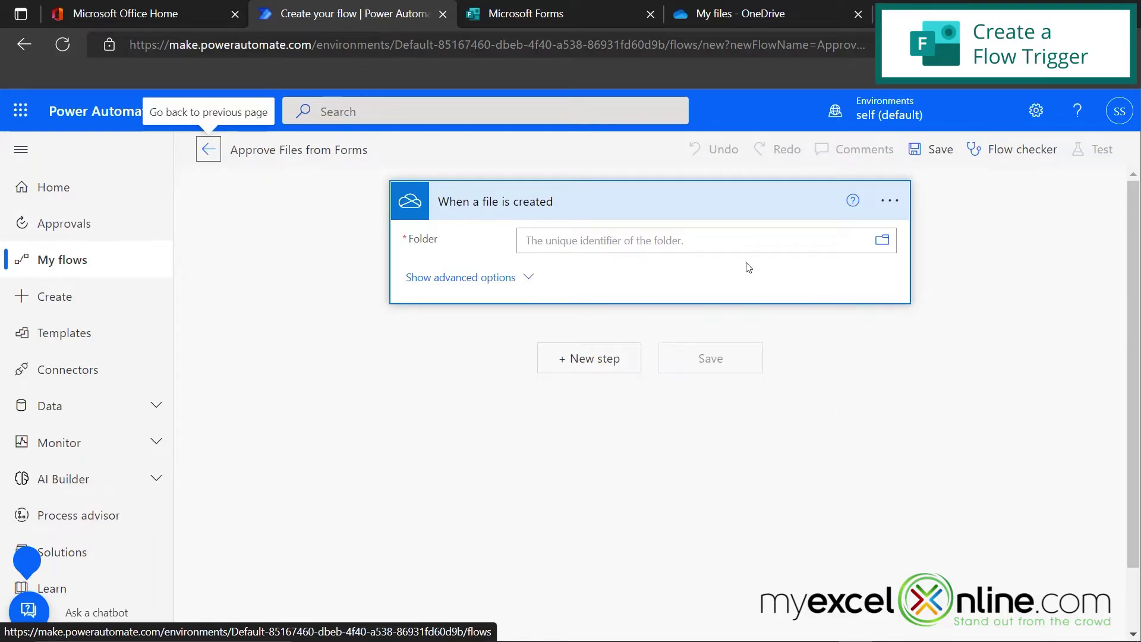
# Set the trigger's folder to /Apps/Microsoft Forms/Upload File For Review/Question
pyautogui.click(884, 241)
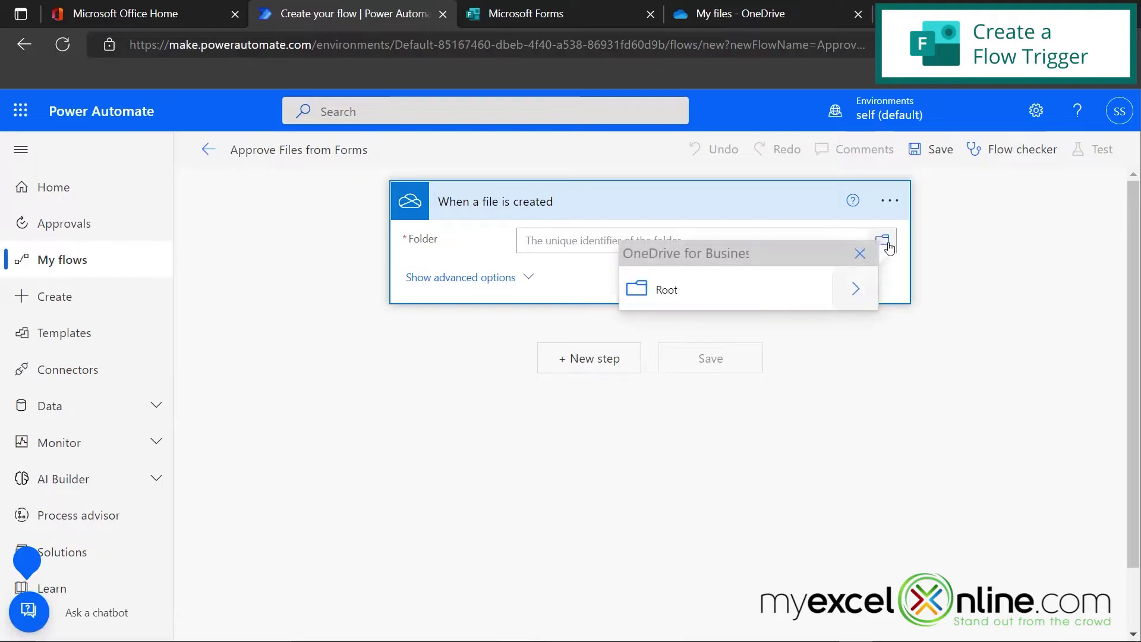
pyautogui.click(857, 292)
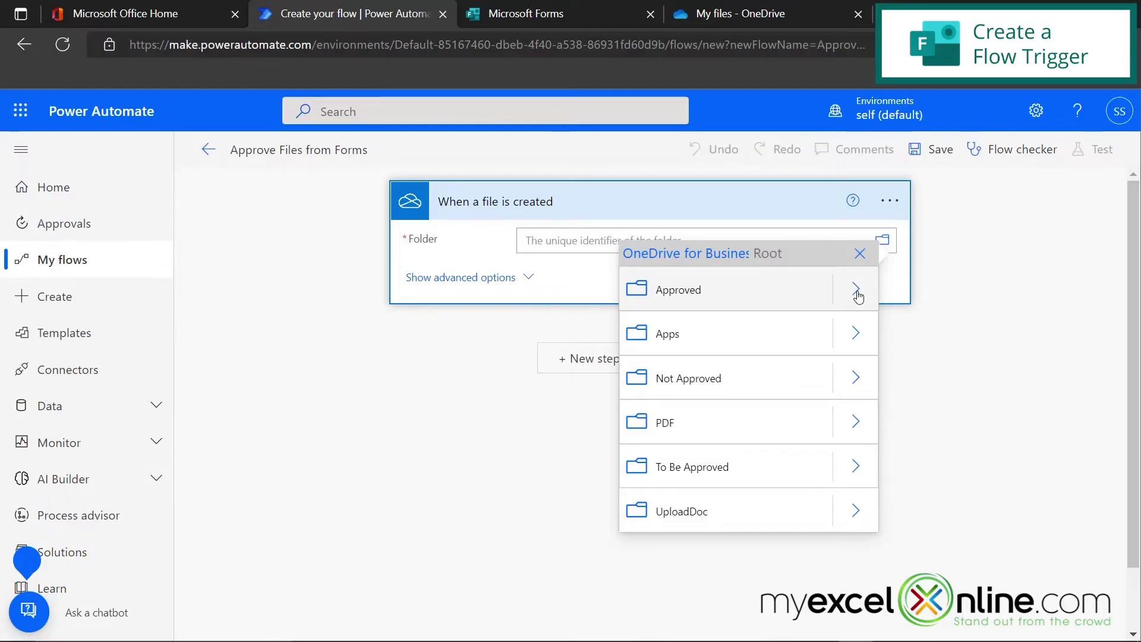
pyautogui.click(857, 335)
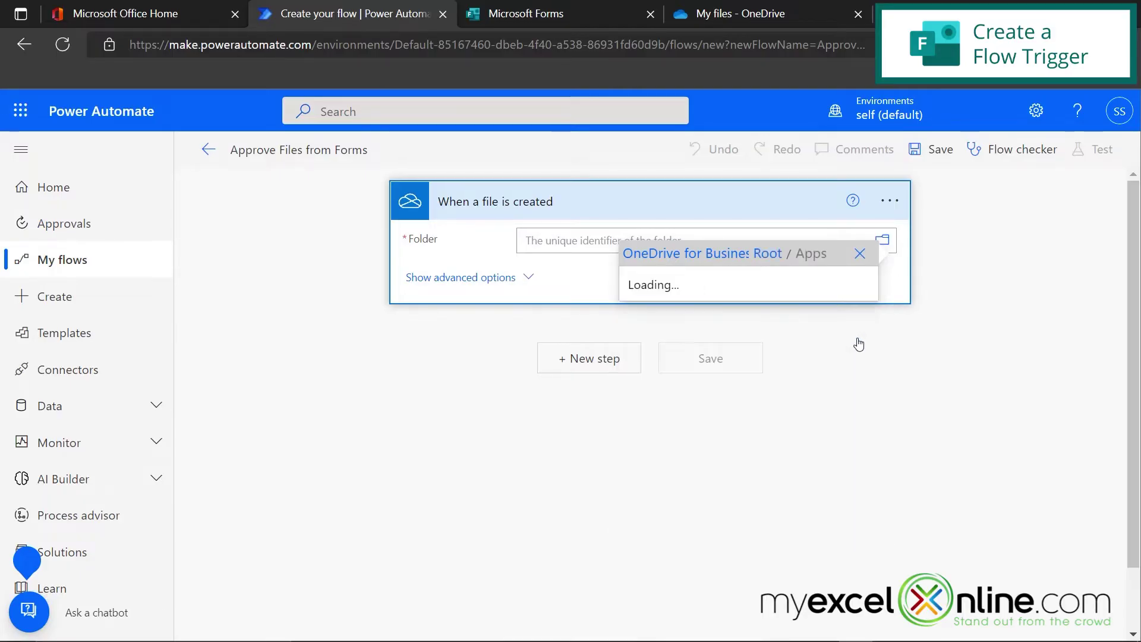
pyautogui.click(856, 287)
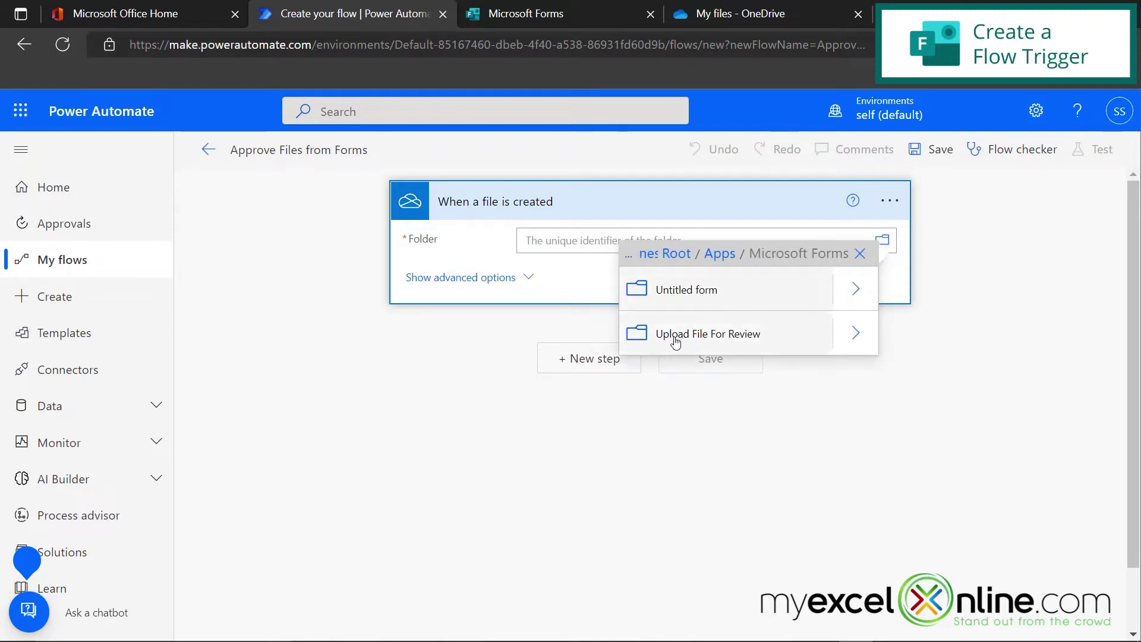
pyautogui.click(854, 348)
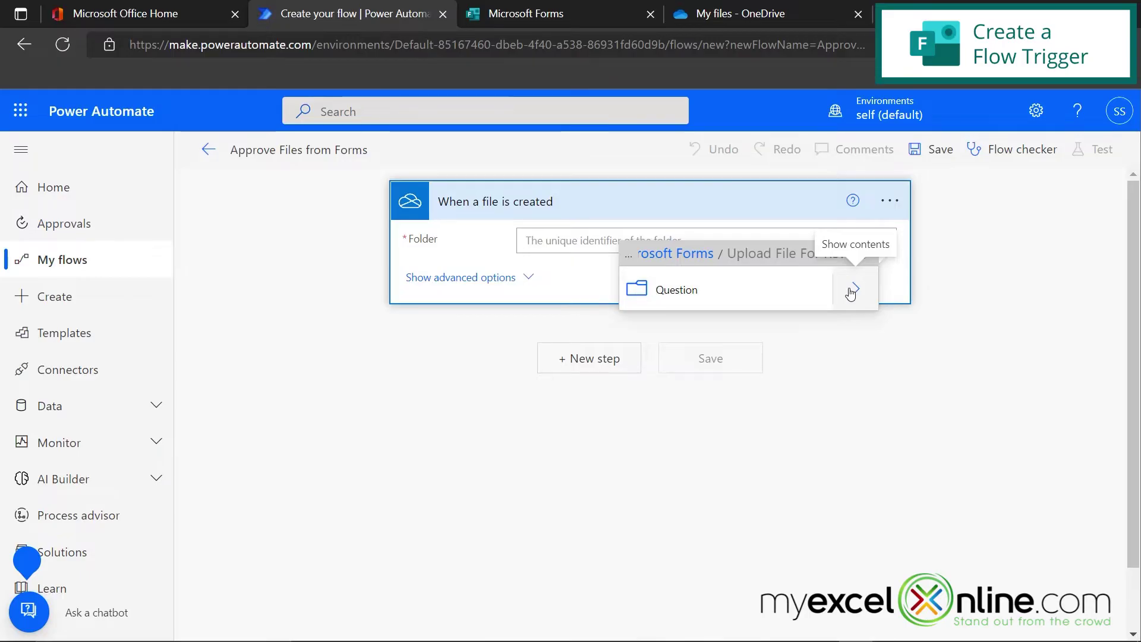
pyautogui.click(675, 291)
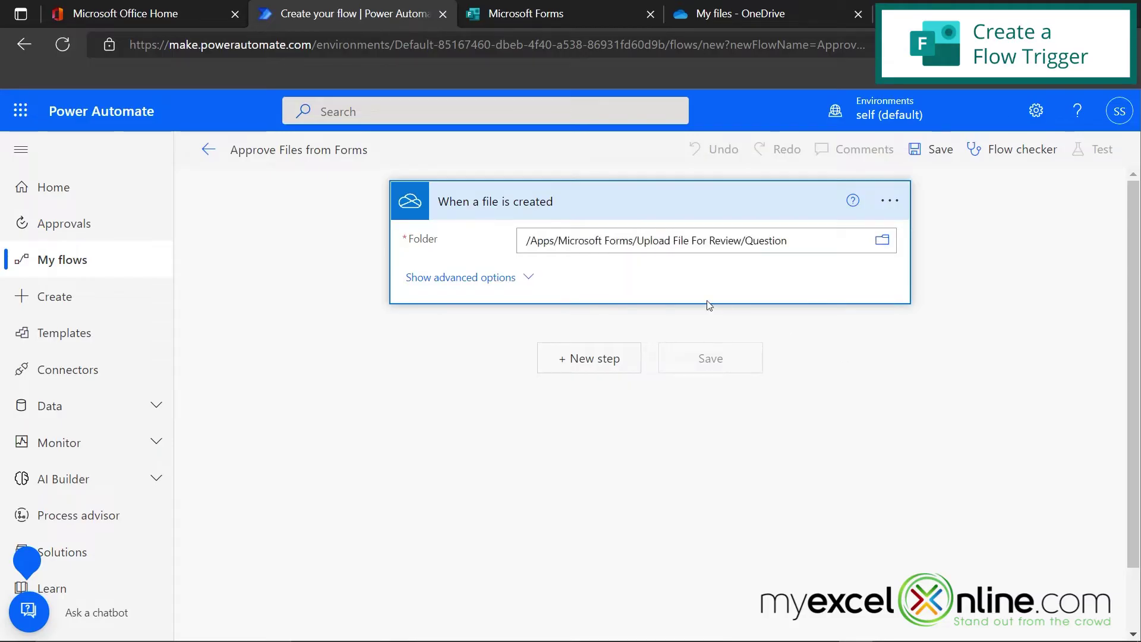
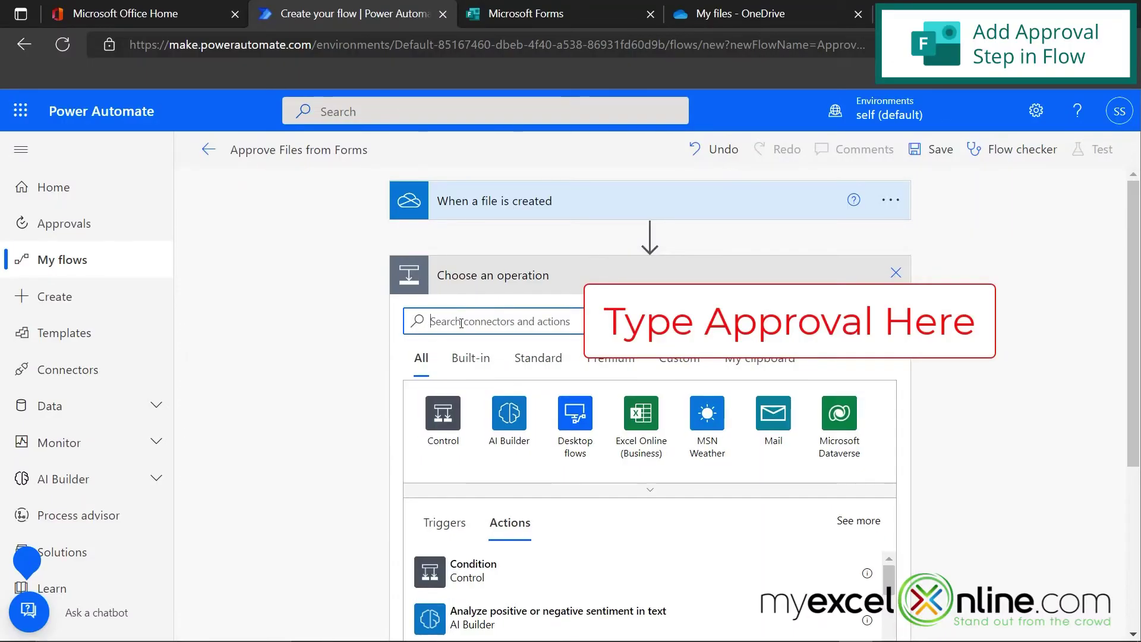
# Add a "Start and wait for an approval" action after the trigger with approval type "Approve/Reject - First to respond"
pyautogui.write('approval')
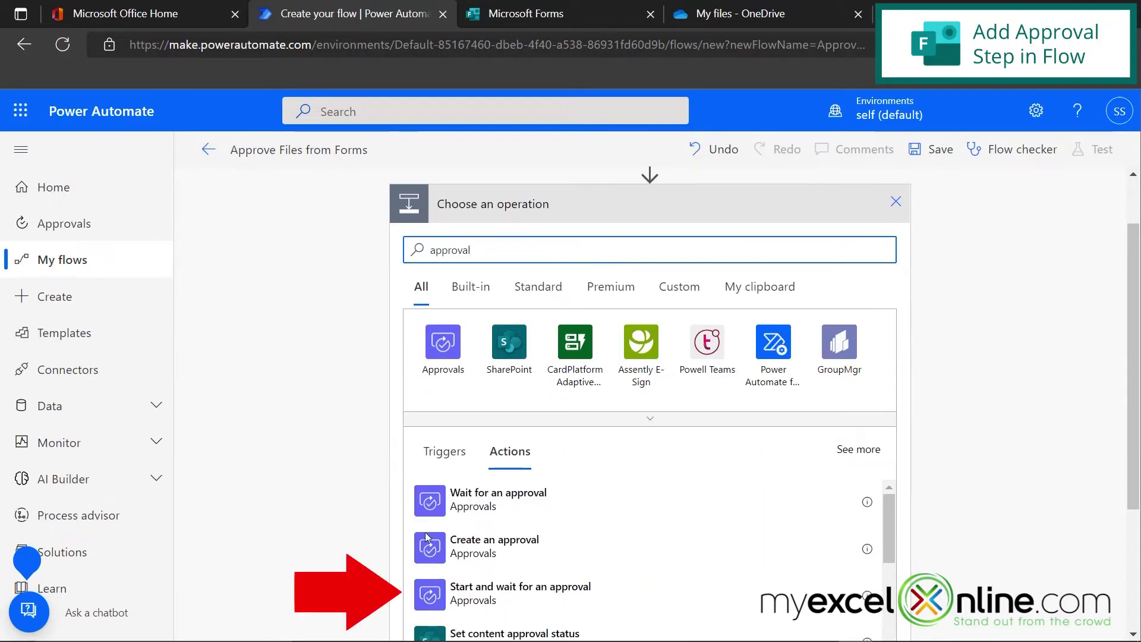
pyautogui.click(520, 605)
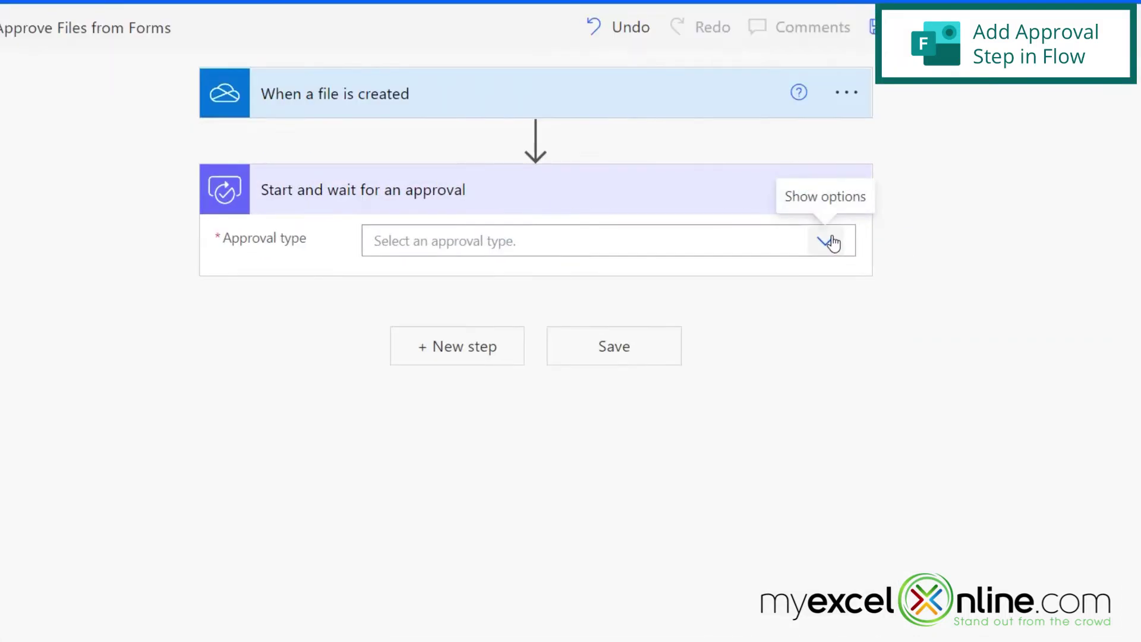
pyautogui.click(832, 243)
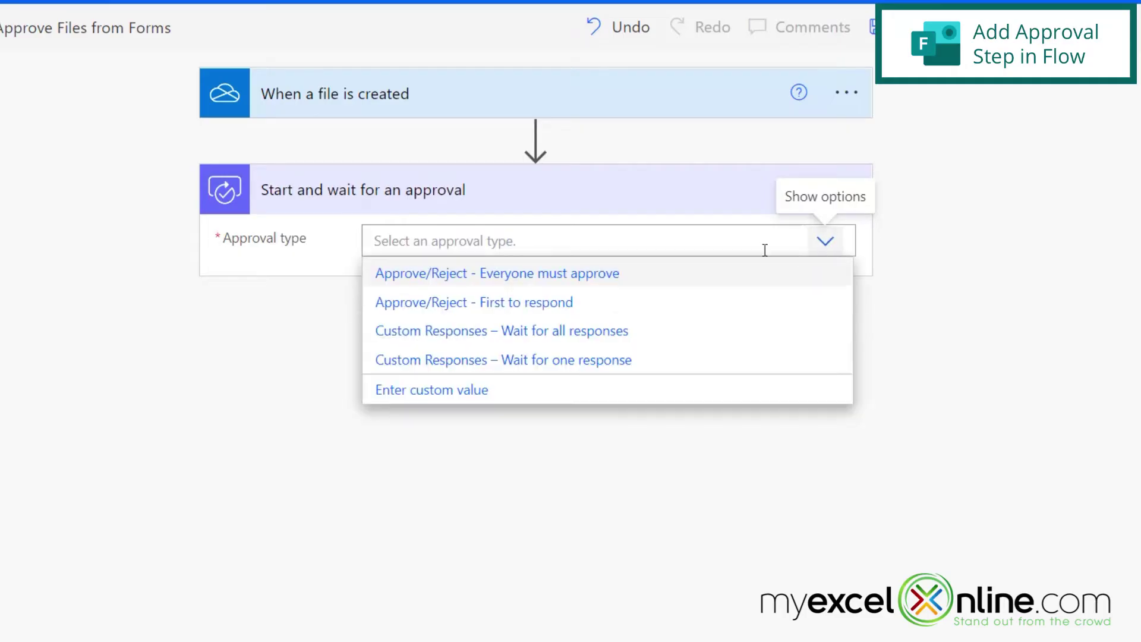
pyautogui.click(521, 308)
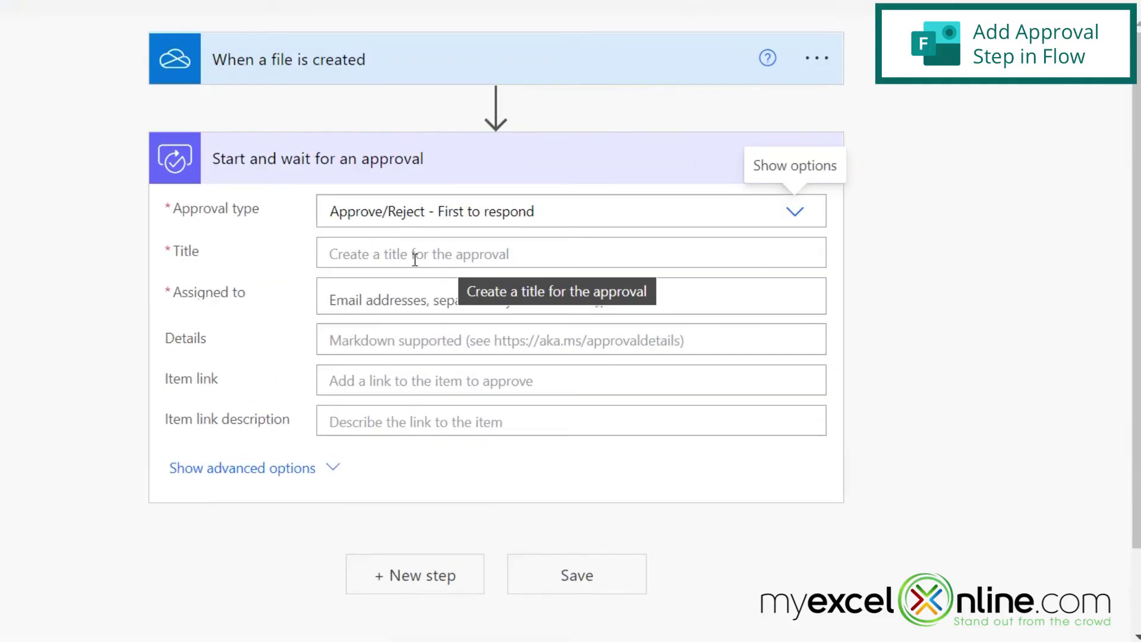
# Title the approval "Please Approve File" and assign it to the approver's e-mail account
pyautogui.click(459, 288)
pyautogui.write('P')
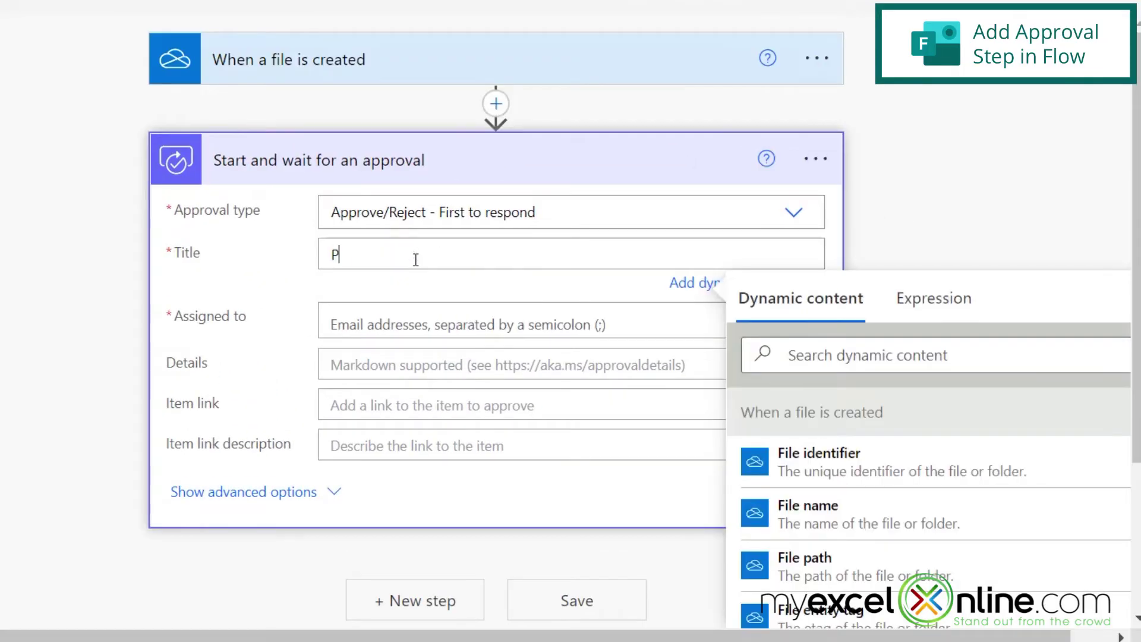
pyautogui.write('lease Approve File')
pyautogui.click(395, 325)
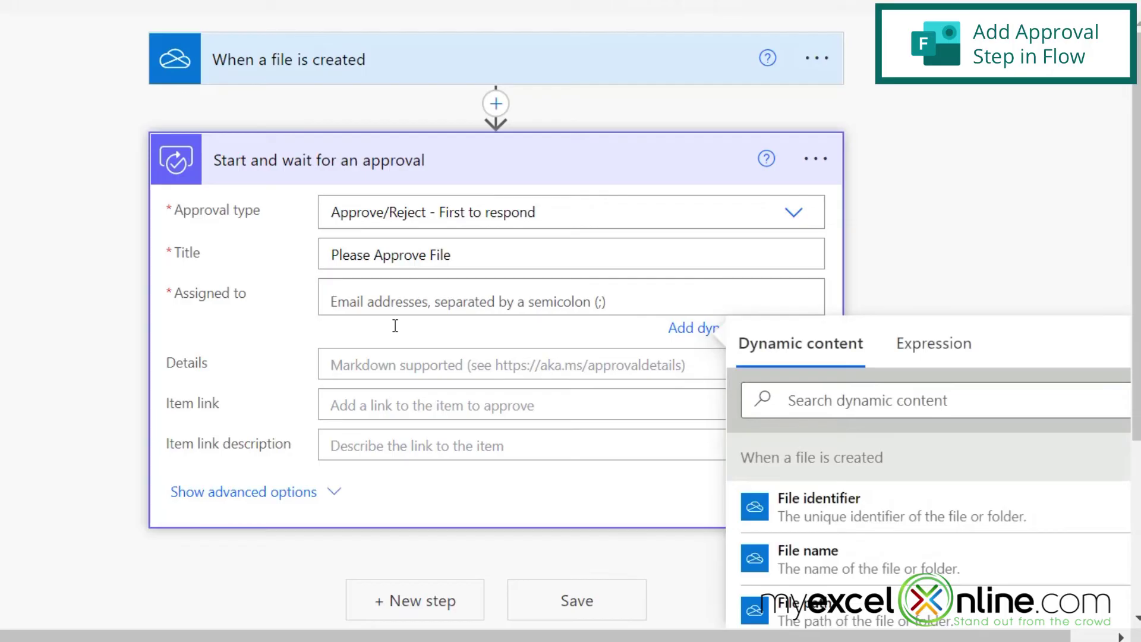
pyautogui.write('videos')
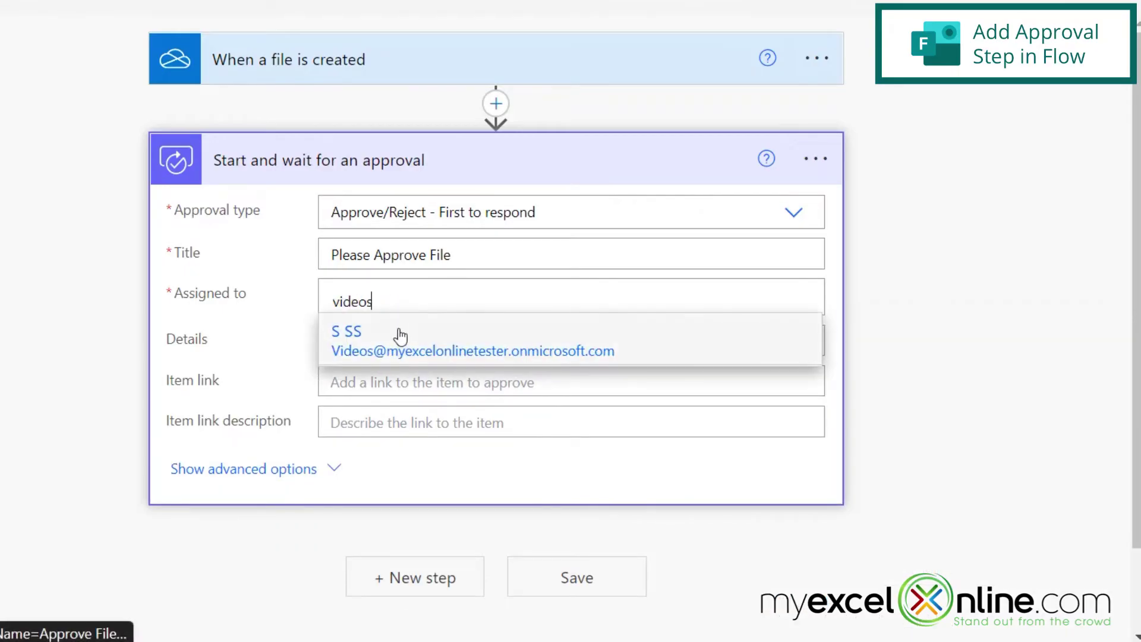
pyautogui.click(387, 334)
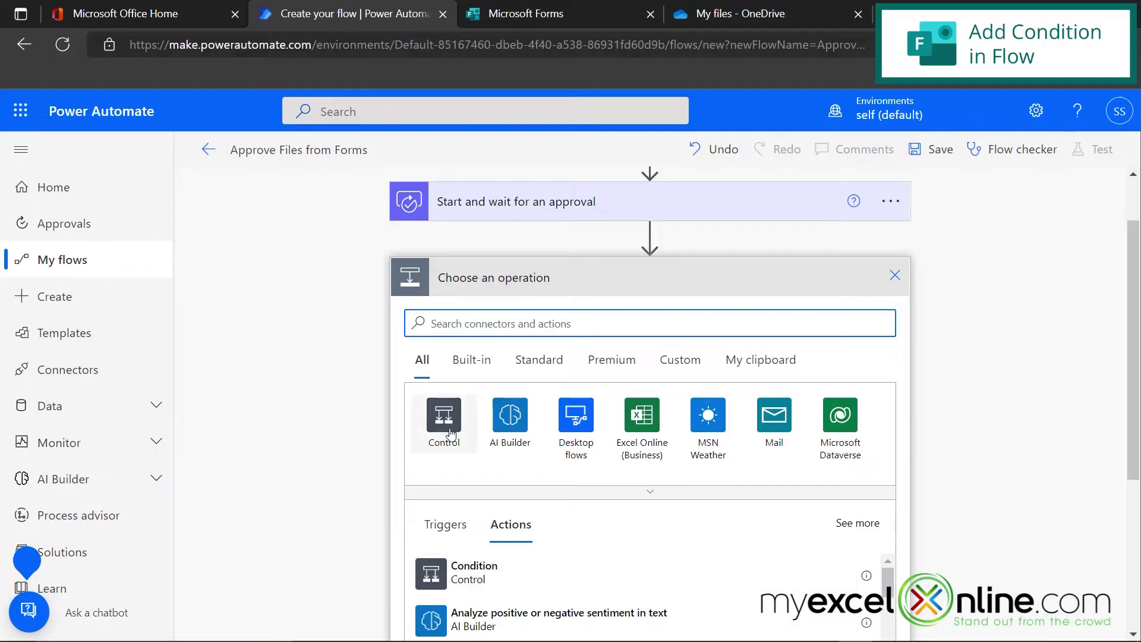
# Add a Condition control after the approval that checks whether Outcome is equal to "Approve"
pyautogui.click(450, 433)
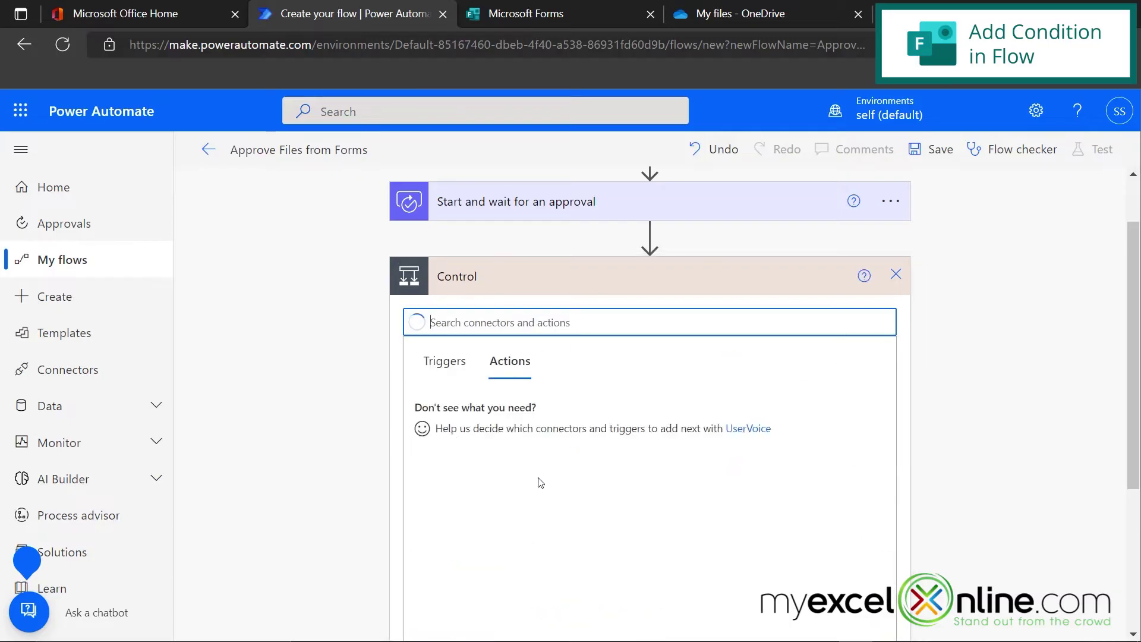
pyautogui.click(468, 416)
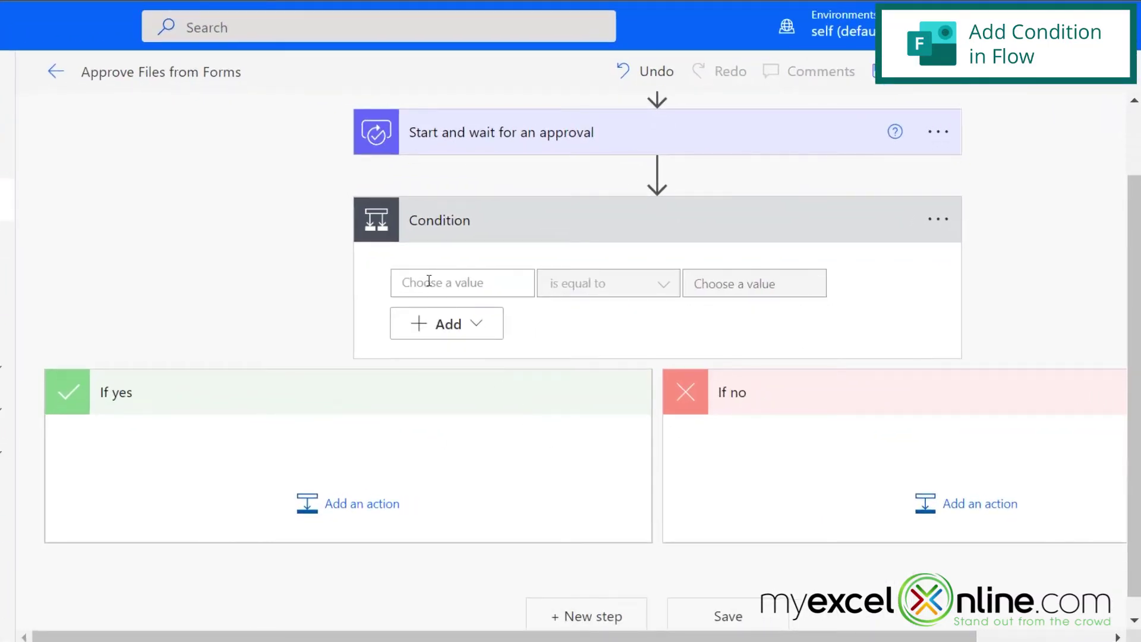
pyautogui.click(429, 282)
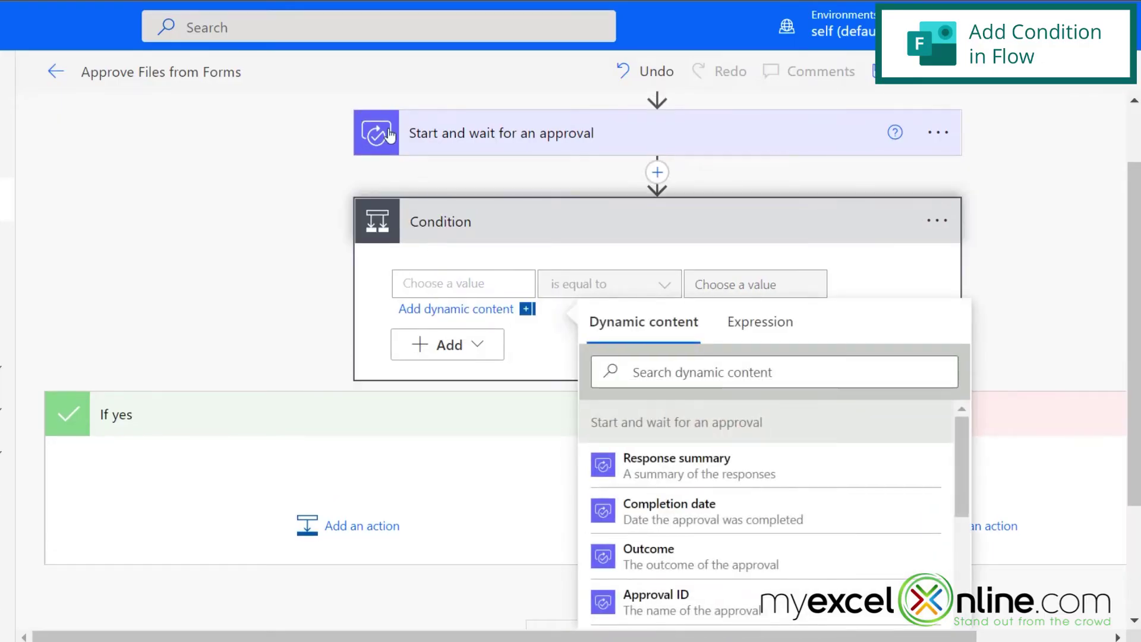
pyautogui.click(640, 563)
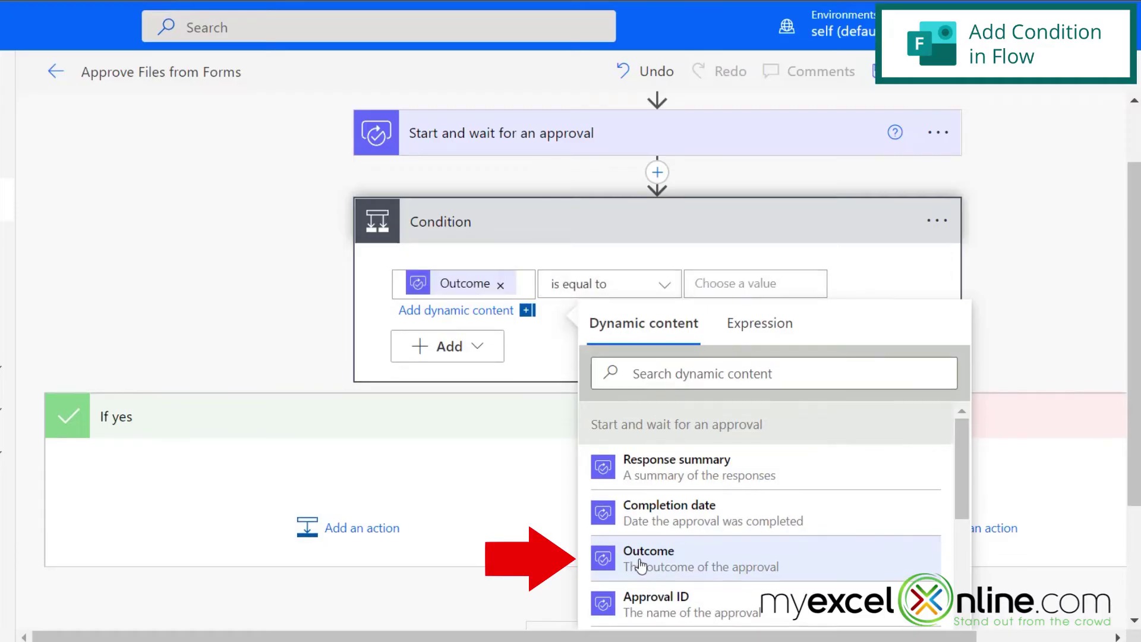
pyautogui.click(733, 280)
pyautogui.write('Approve')
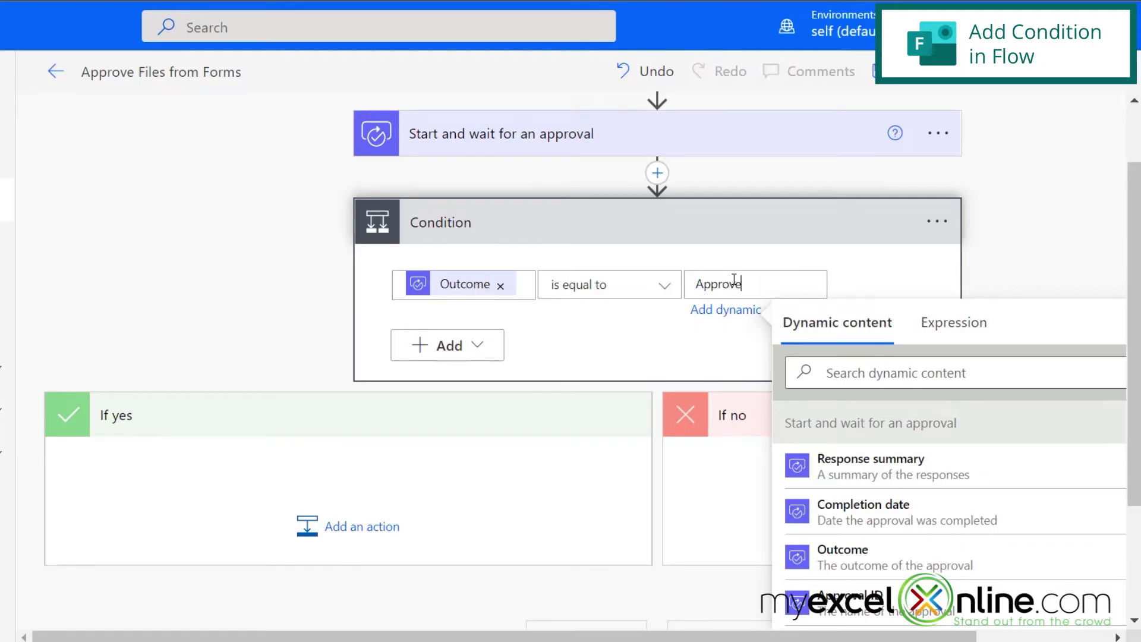
pyautogui.click(173, 415)
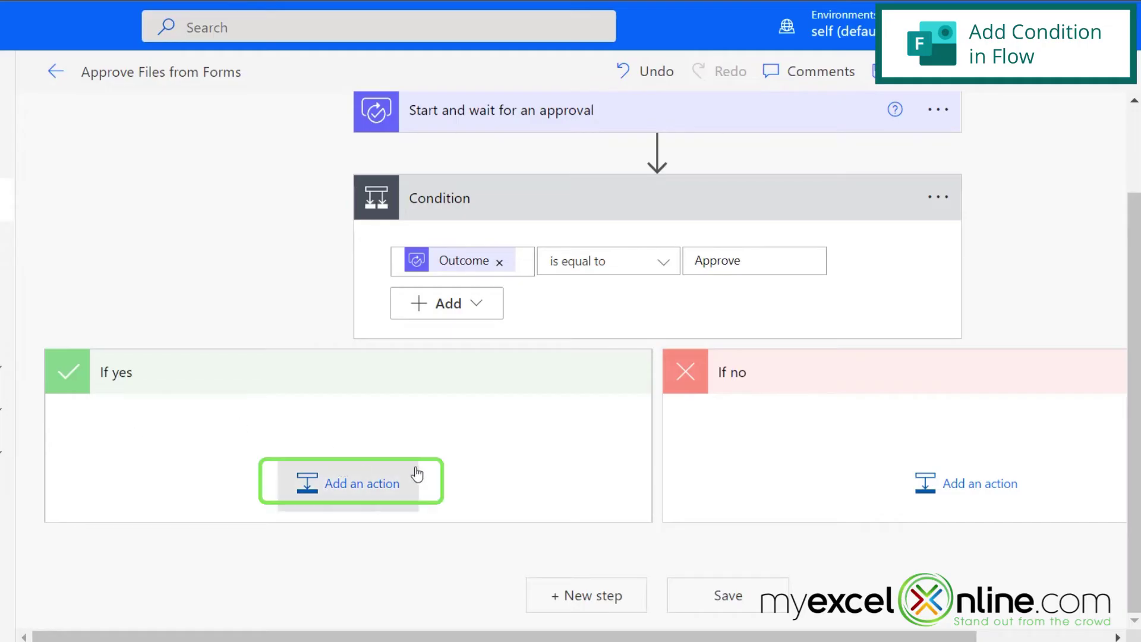
# Add the OneDrive for Business action "Move or rename a file using path" to the If yes branch
pyautogui.click(356, 489)
pyautogui.write('onedrive')
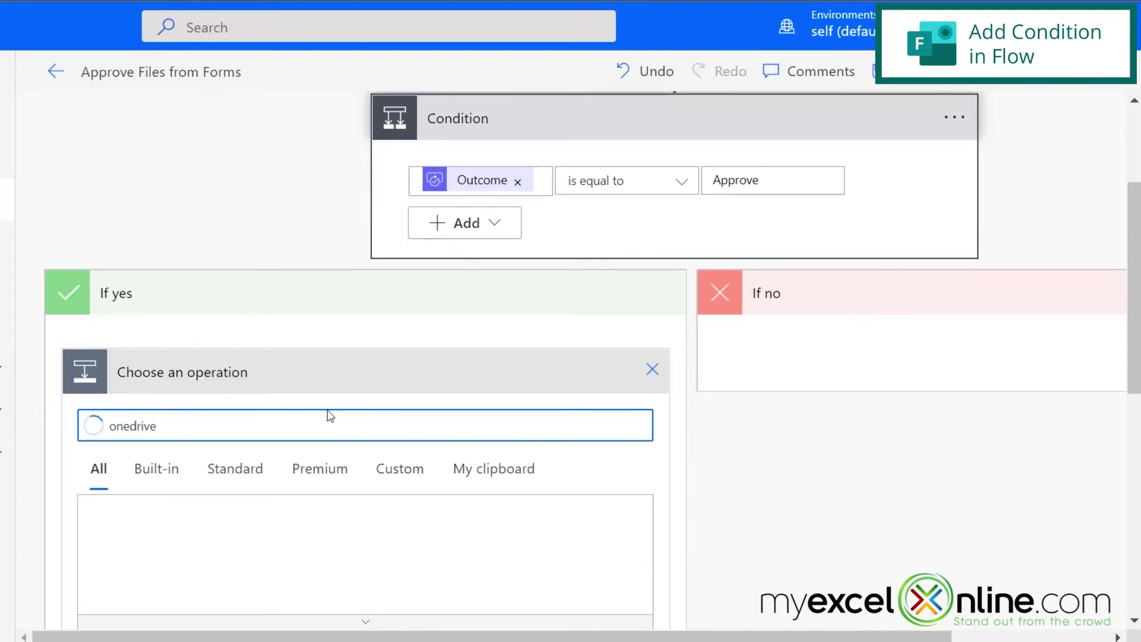
pyautogui.click(122, 545)
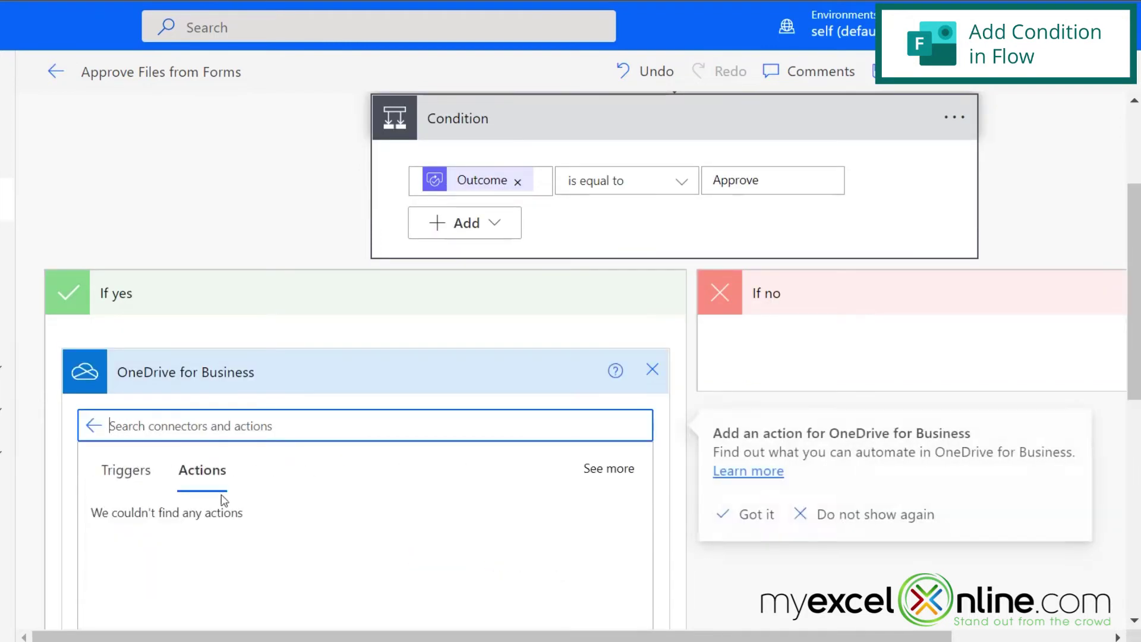
pyautogui.click(825, 509)
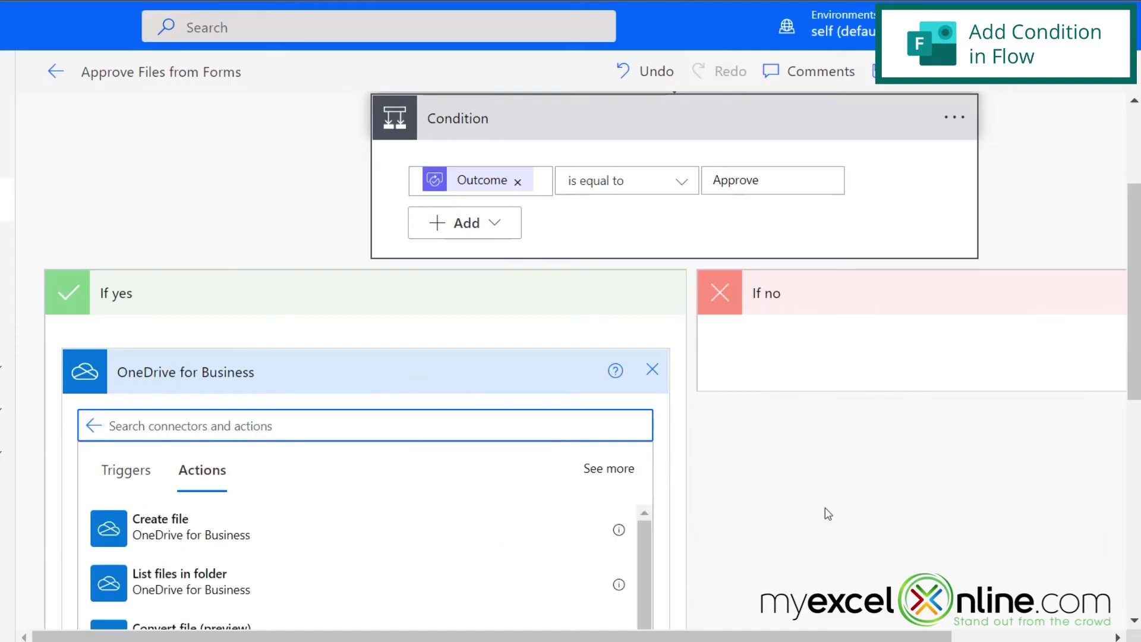
pyautogui.scroll(-5, 825, 508)
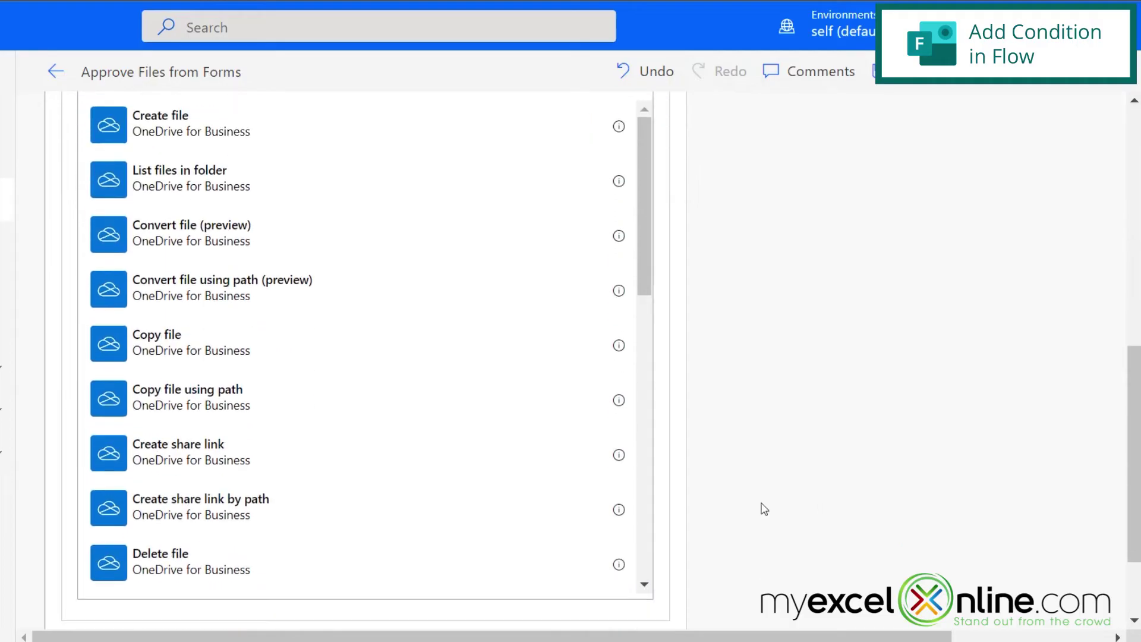
pyautogui.scroll(-5, 489, 443)
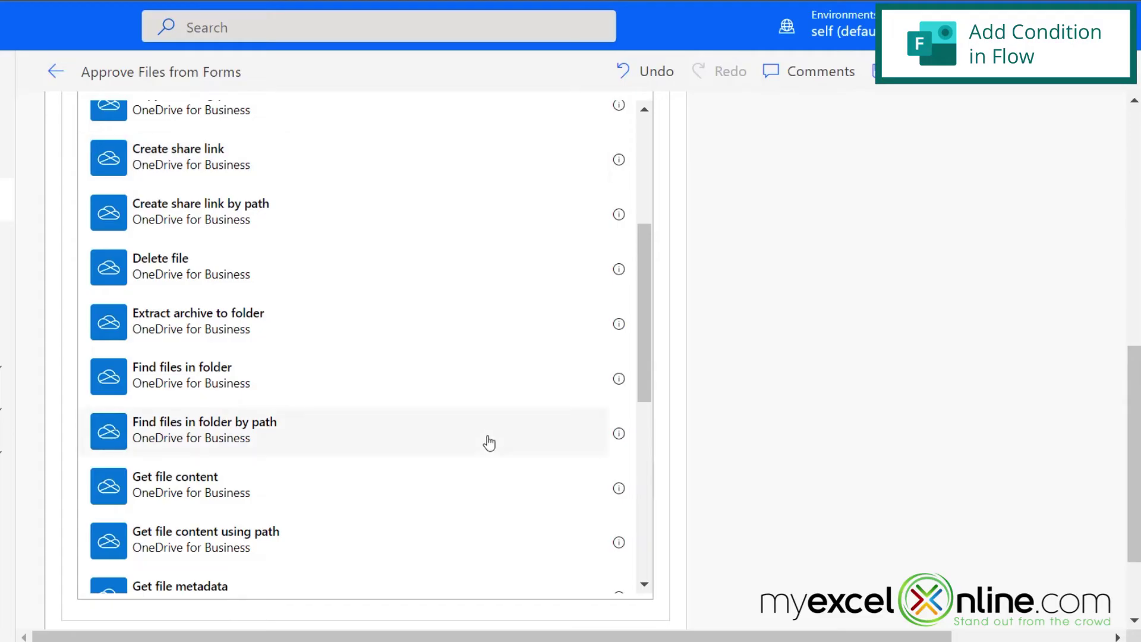
pyautogui.scroll(-3, 491, 445)
pyautogui.scroll(-2, 489, 443)
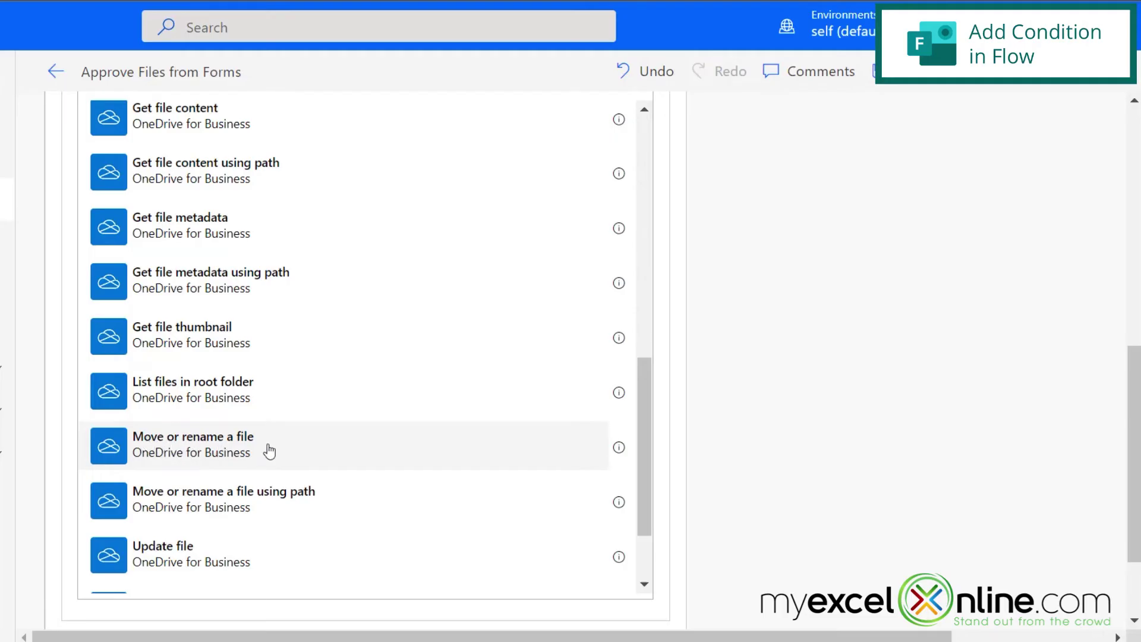
pyautogui.click(246, 512)
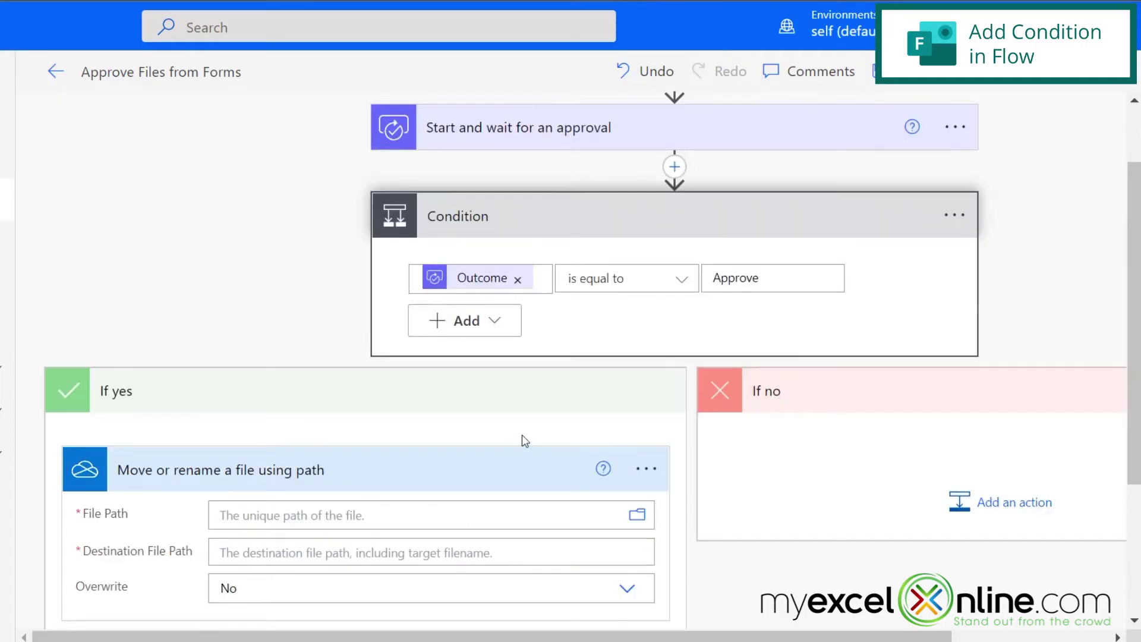
# Browse the action's File Path to excel.png in /Apps/Microsoft Forms/Upload File For Review/Question
pyautogui.scroll(-1, 459, 443)
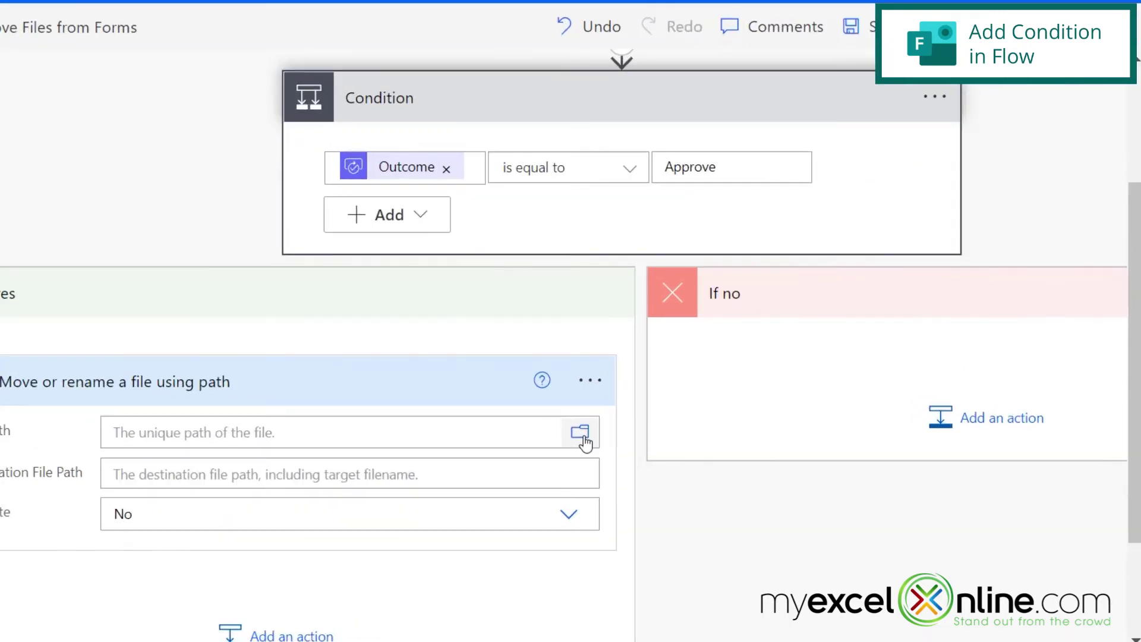
pyautogui.click(707, 462)
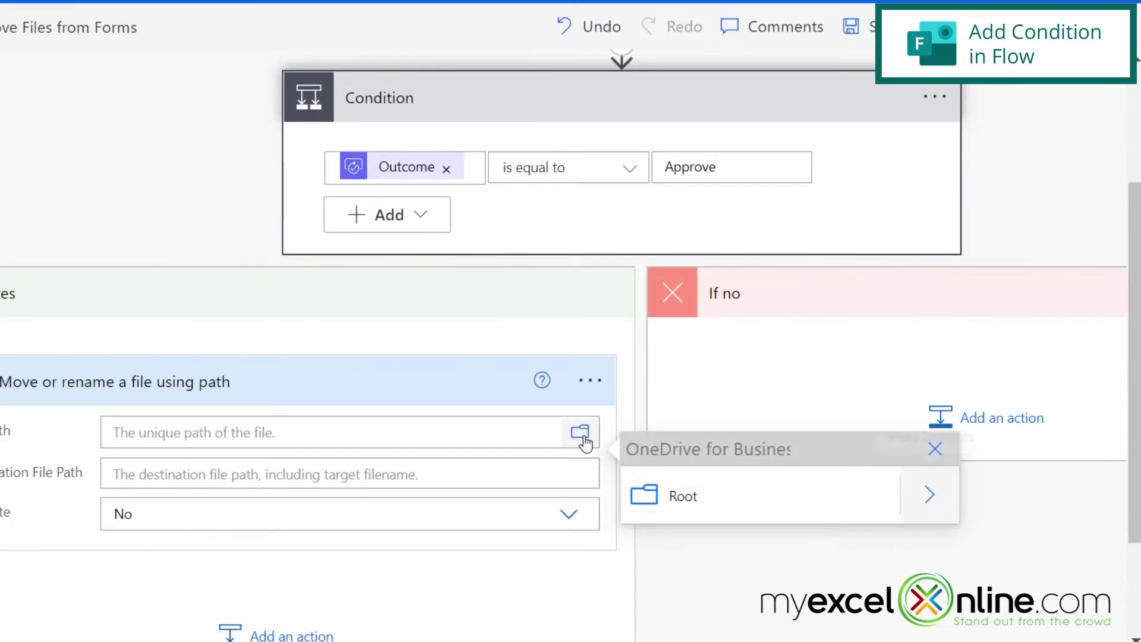
pyautogui.click(930, 494)
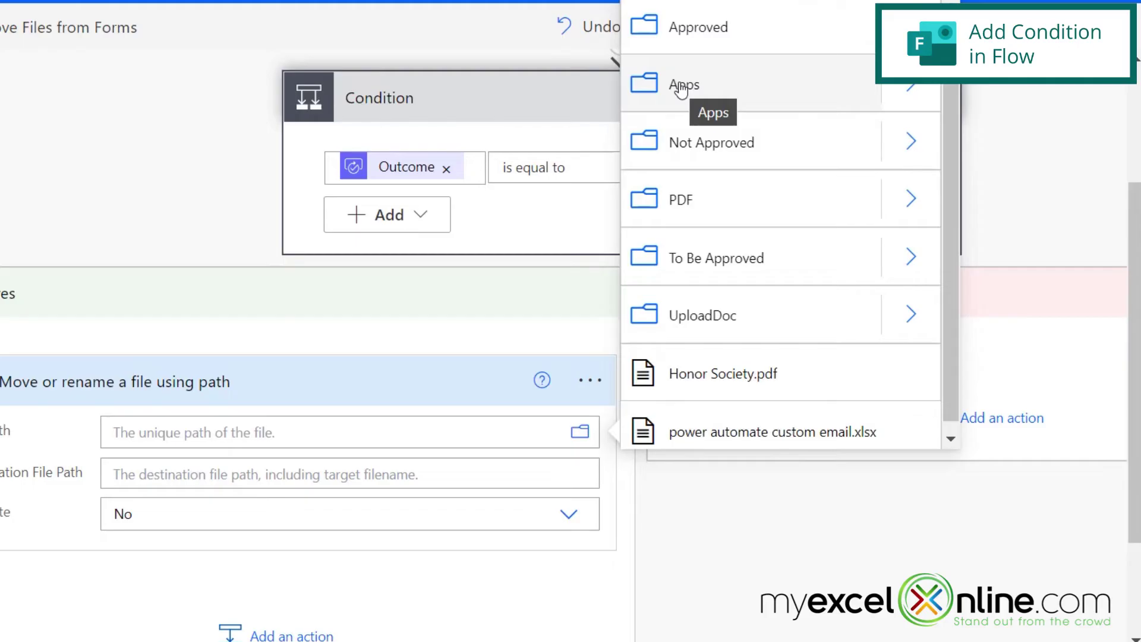
pyautogui.click(906, 92)
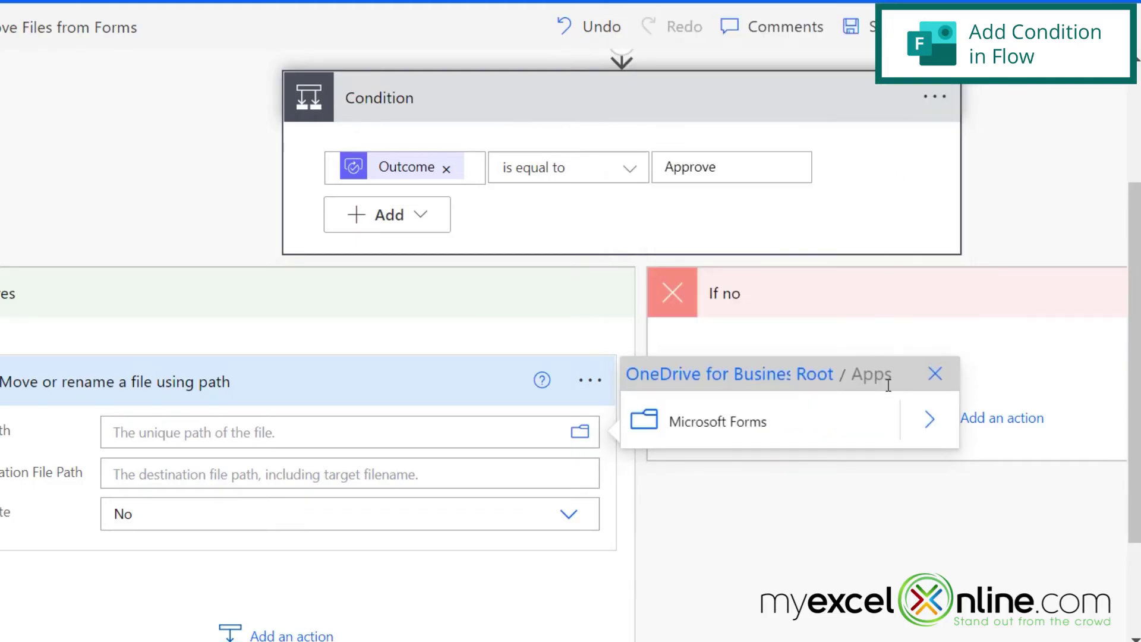
pyautogui.click(930, 422)
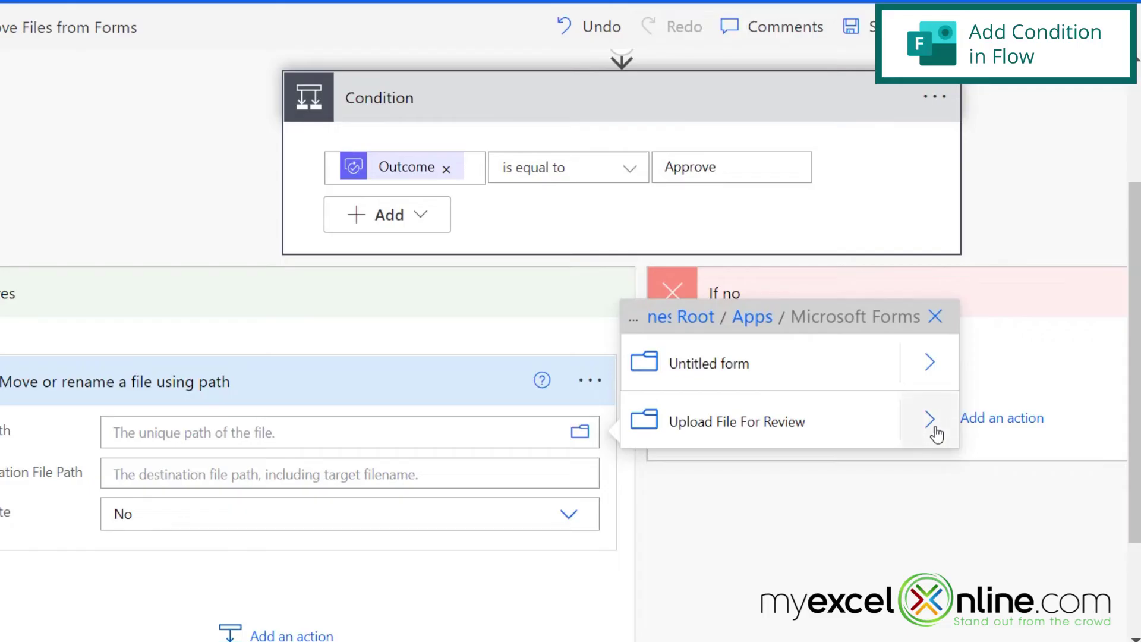
pyautogui.click(931, 421)
pyautogui.click(930, 420)
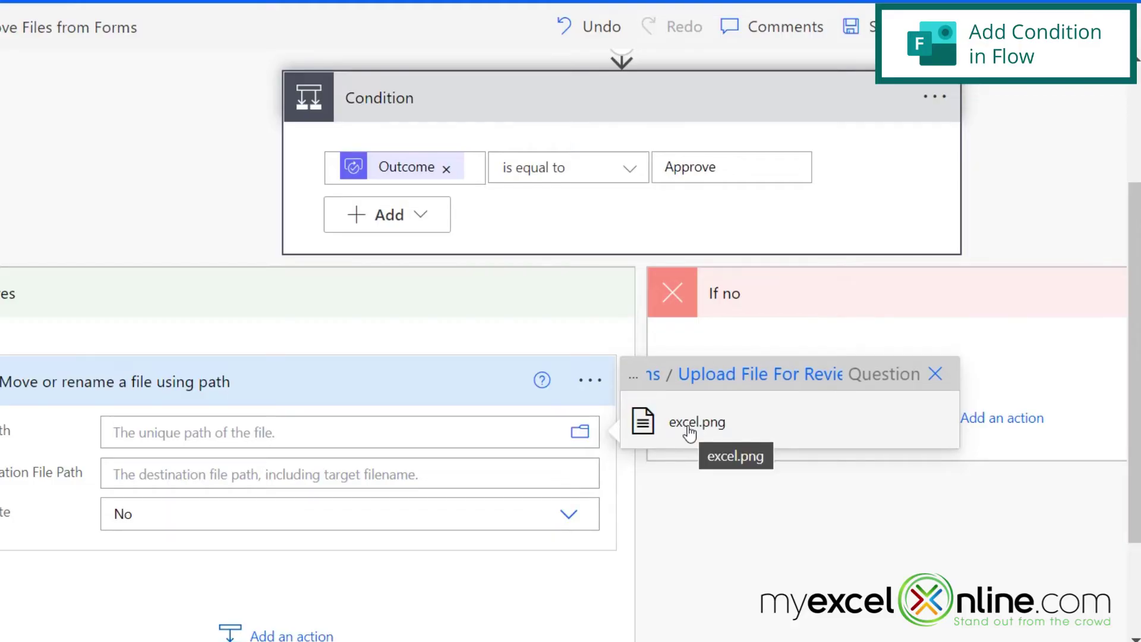
pyautogui.click(690, 428)
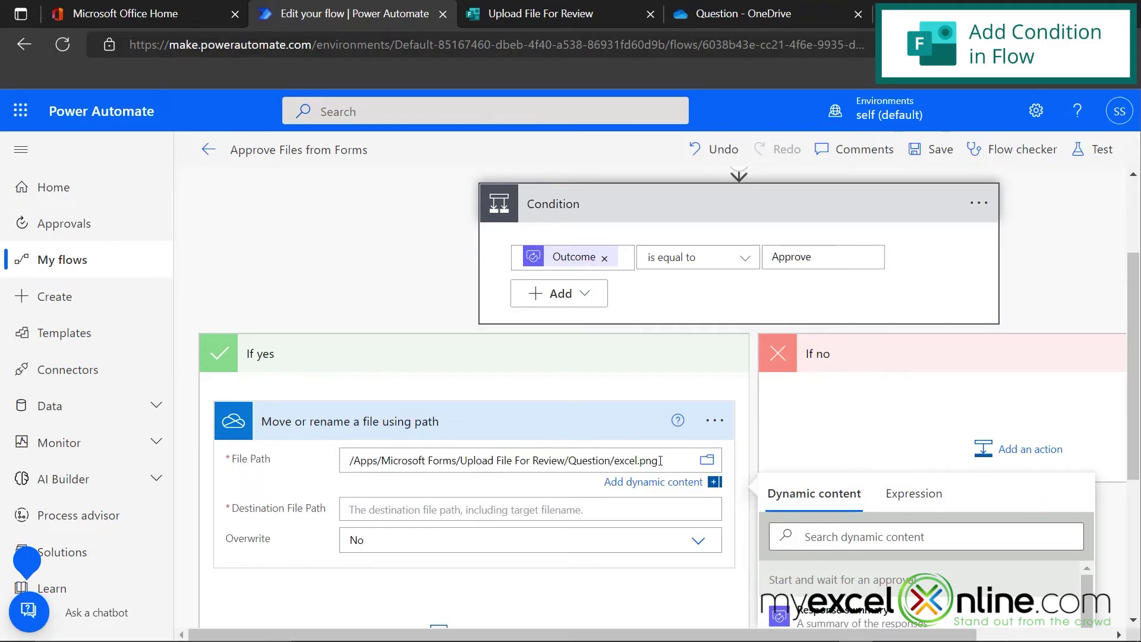
# Replace excel.png in the File Path with the dynamic File name from the "When a file is created" trigger
pyautogui.moveTo(613, 461); pyautogui.dragTo(701, 462)
pyautogui.press('BackSpace')
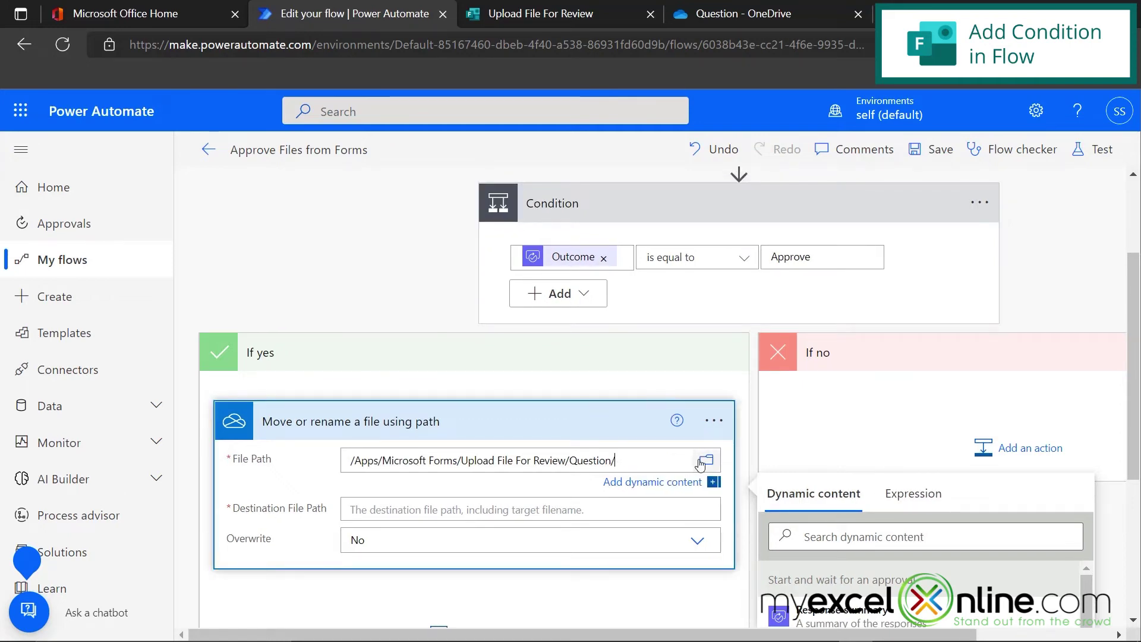
pyautogui.scroll(-3, 731, 487)
pyautogui.scroll(-4, 862, 523)
pyautogui.scroll(-7, 886, 541)
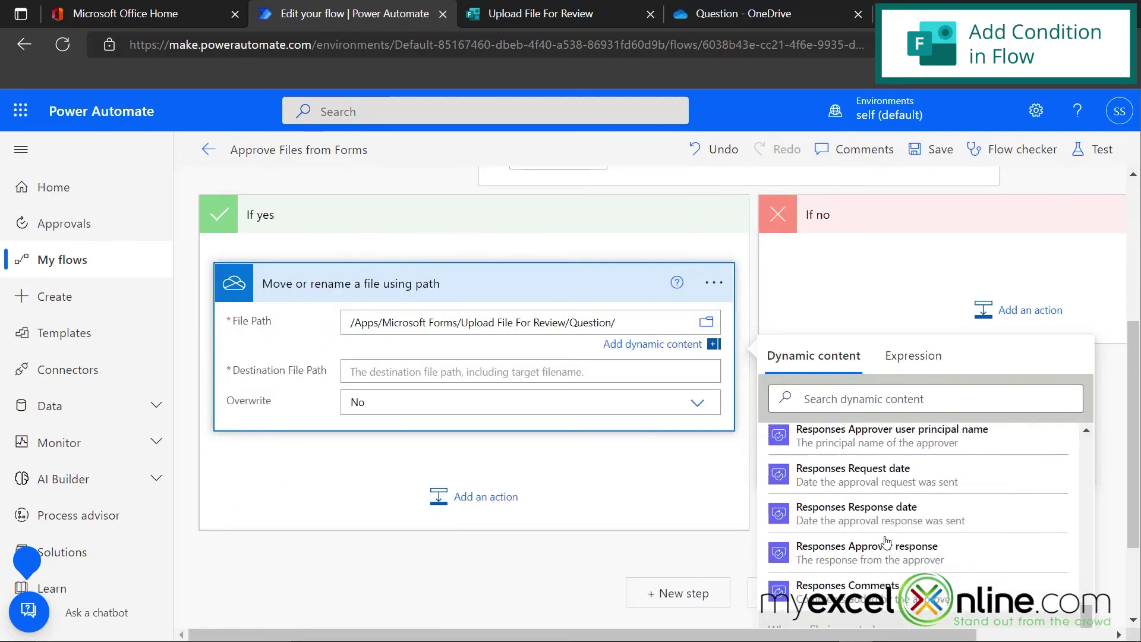
pyautogui.scroll(-2, 881, 540)
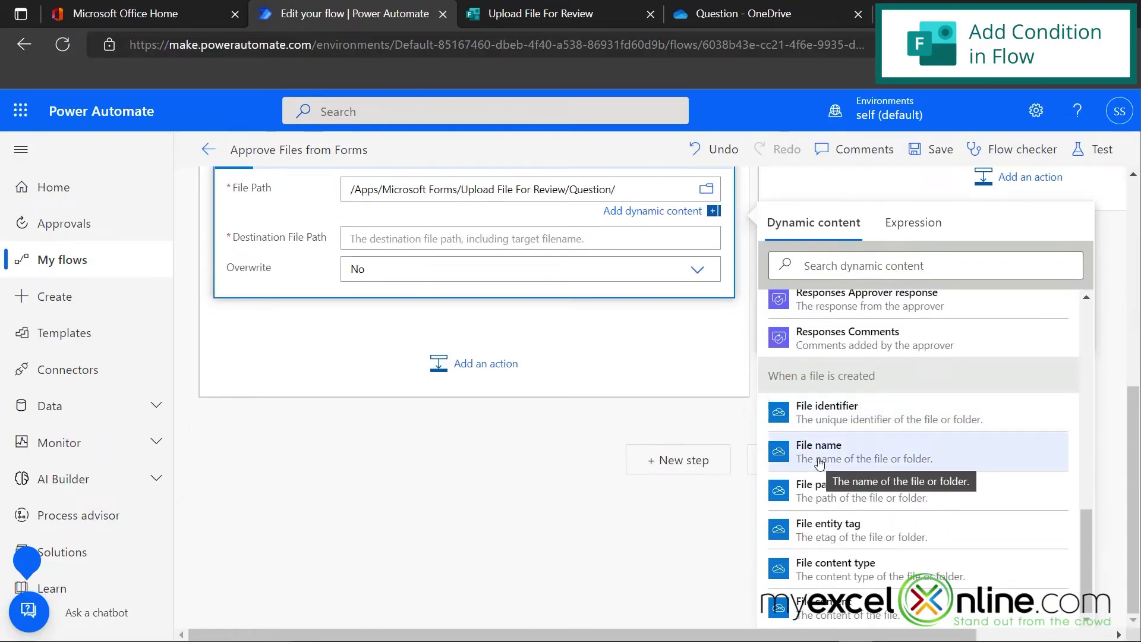
pyautogui.click(820, 457)
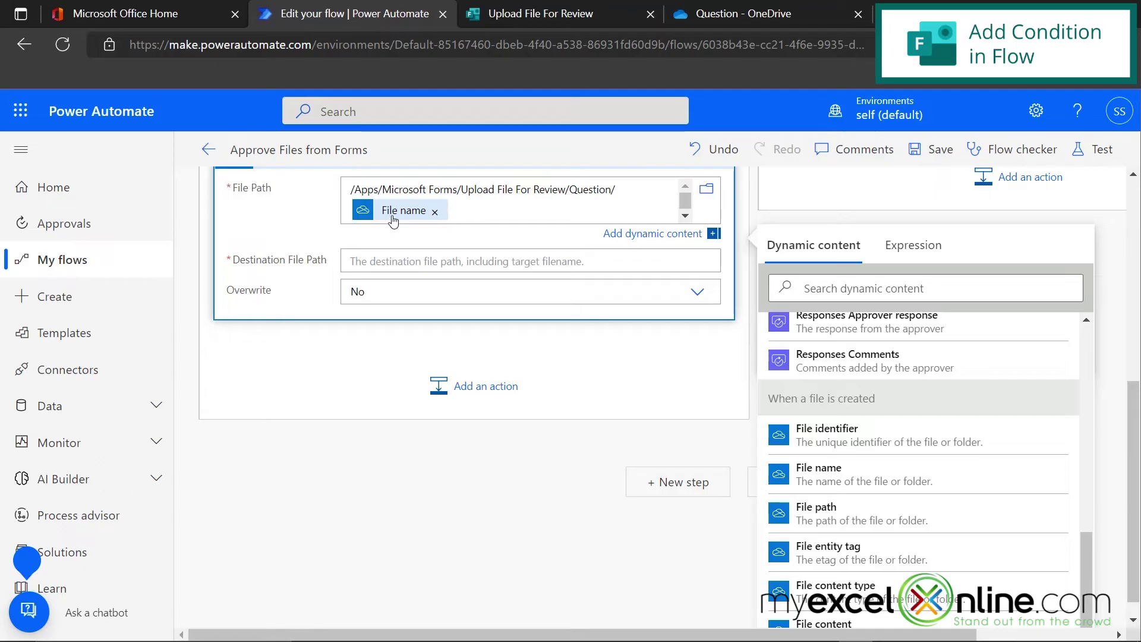
# Set the Destination File Path to /Approved/ followed by the trigger's dynamic File name
pyautogui.click(365, 261)
pyautogui.write('/A')
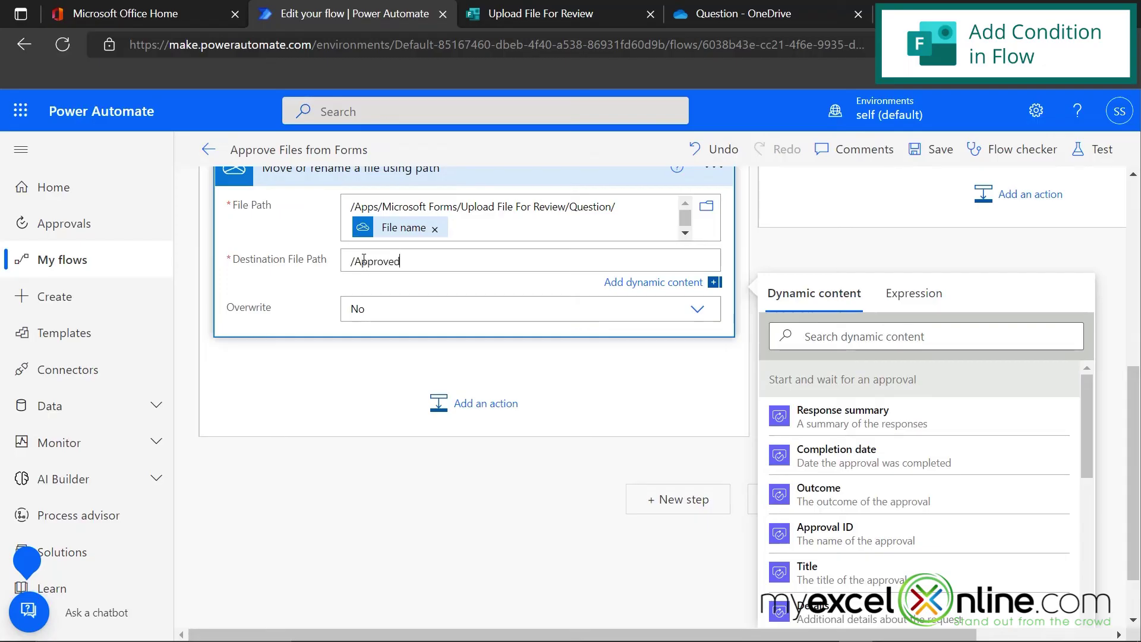
pyautogui.write('pproved/')
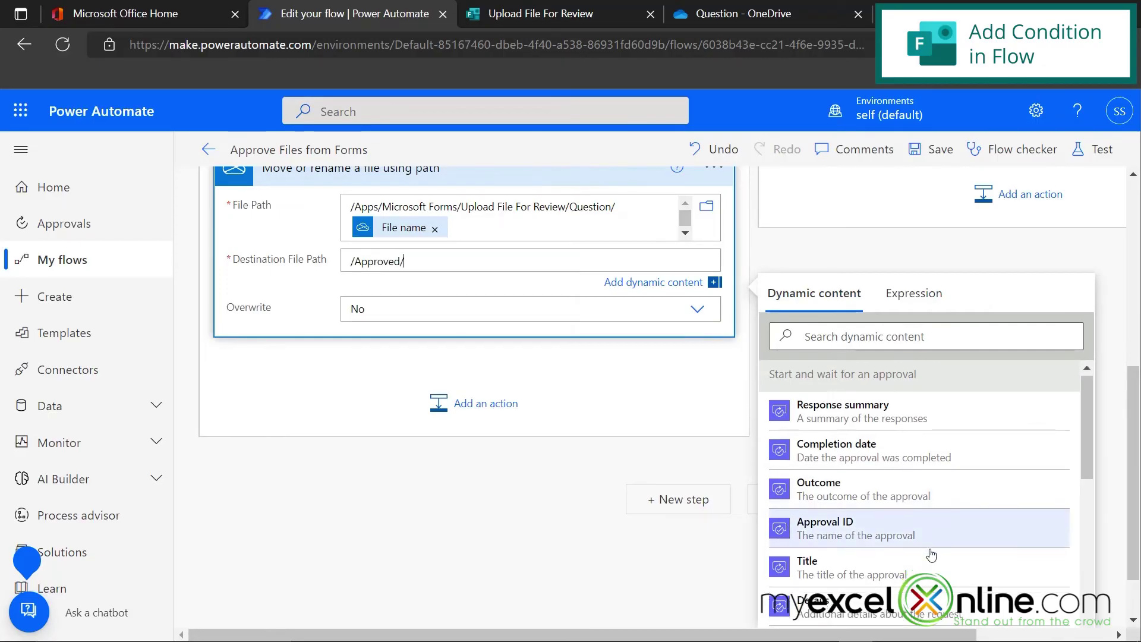
pyautogui.scroll(-5, 868, 520)
pyautogui.scroll(-5, 869, 520)
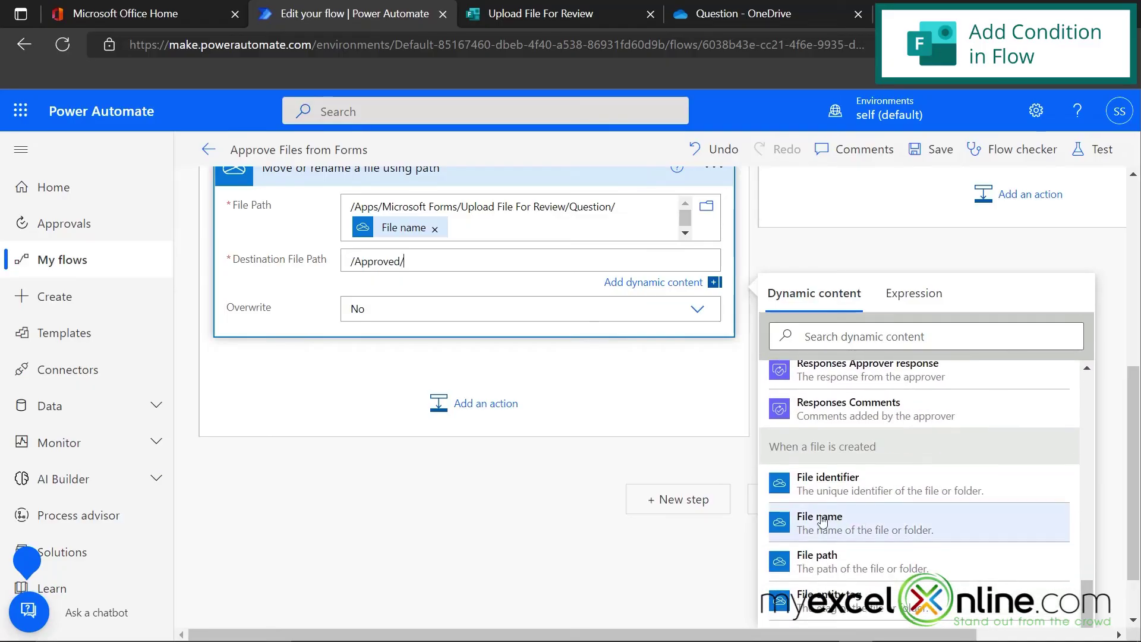
pyautogui.click(821, 520)
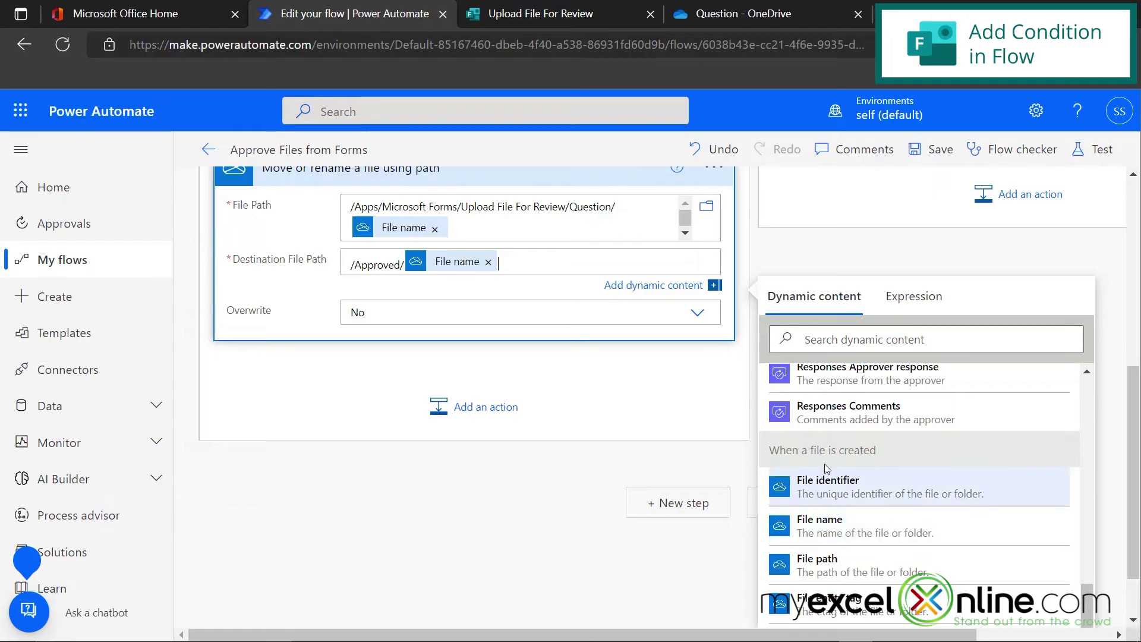
# Add the OneDrive for Business action "Move or rename a file using path" to the If no branch
pyautogui.scroll(1, 671, 488)
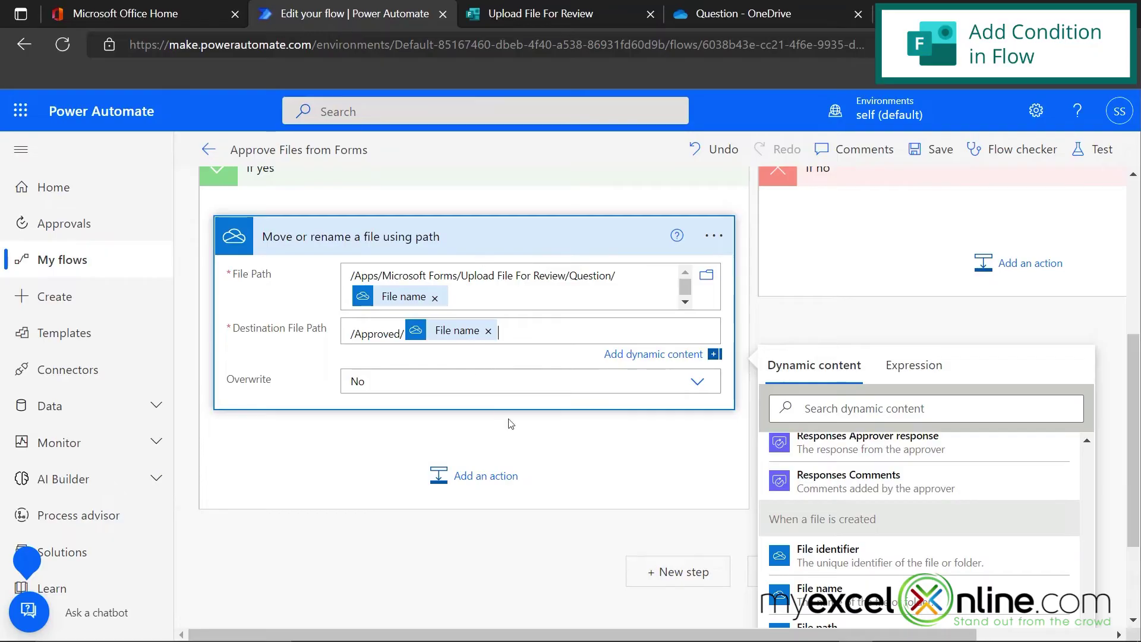
pyautogui.click(1027, 270)
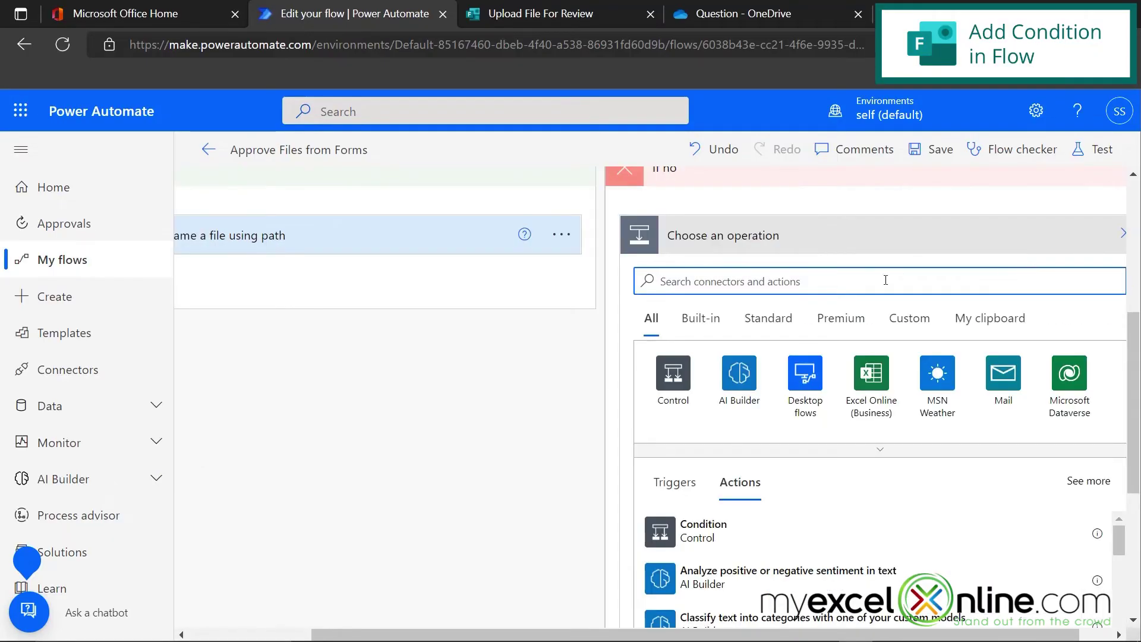
pyautogui.write('onedrive')
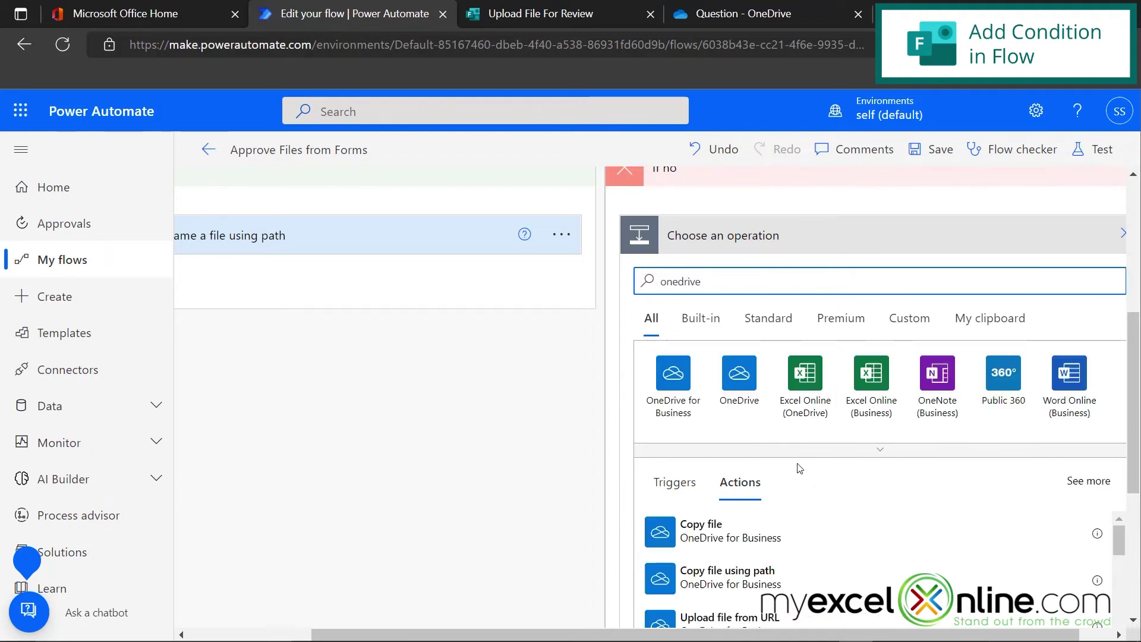
pyautogui.click(677, 383)
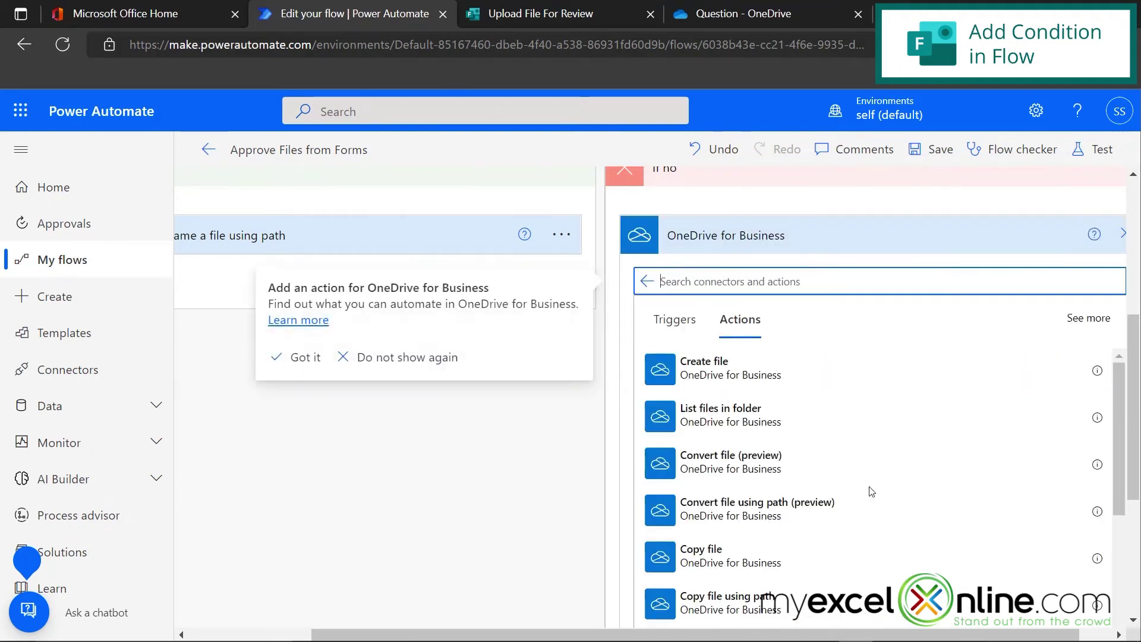
pyautogui.scroll(-10, 878, 508)
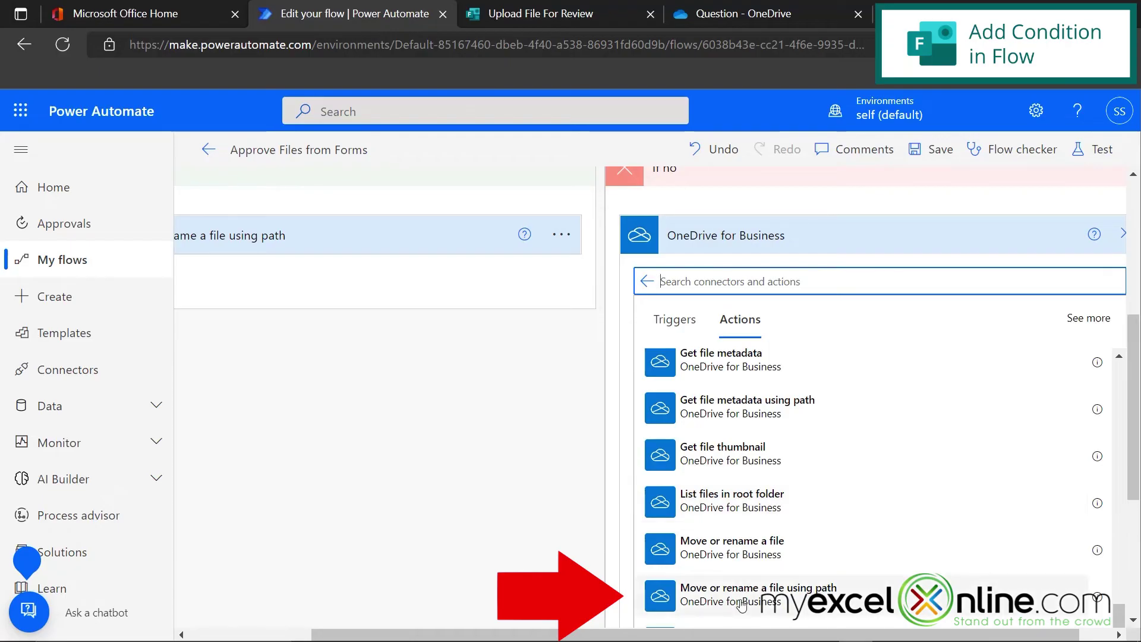
pyautogui.click(741, 605)
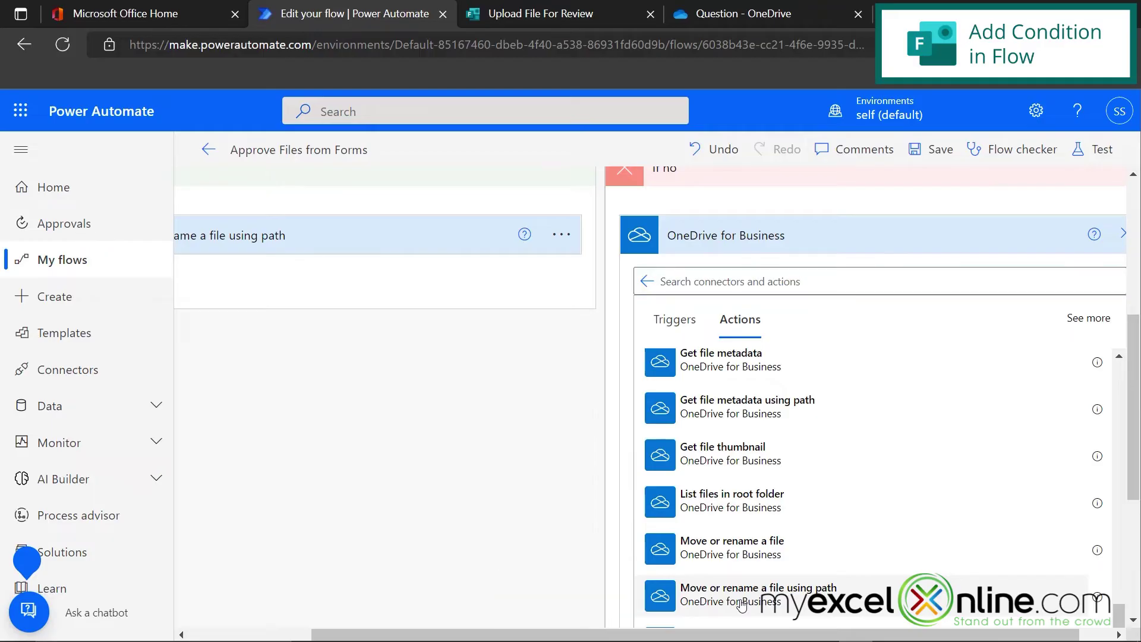
# Copy the complete File Path from the If yes move action into the File Path of the If no action
pyautogui.click(270, 309)
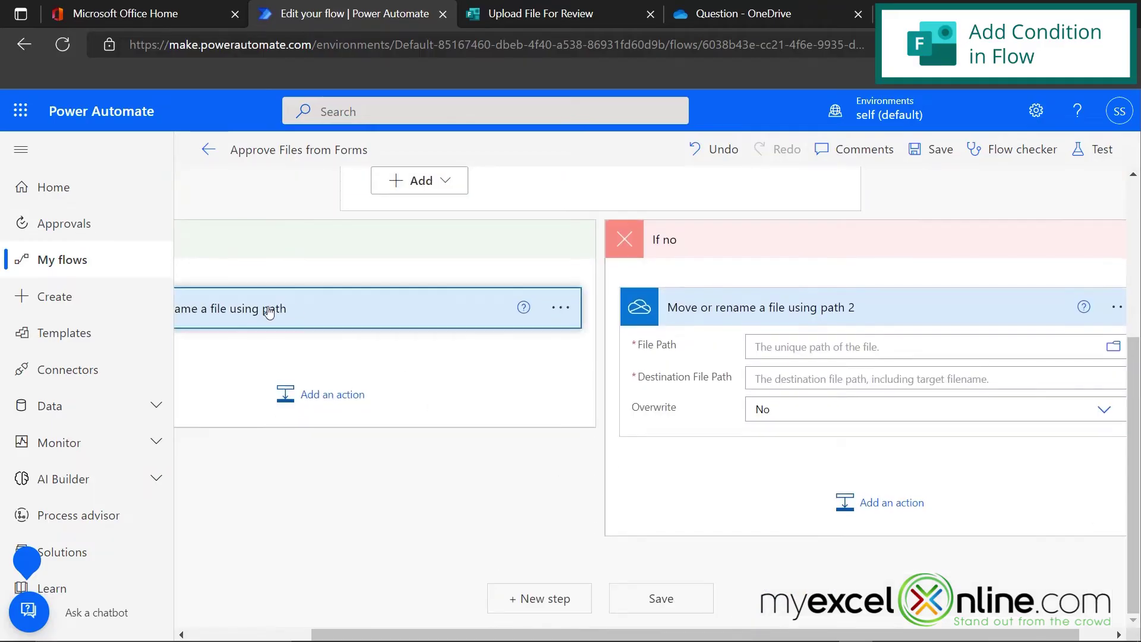
pyautogui.hotkey('ctrl', 'a')
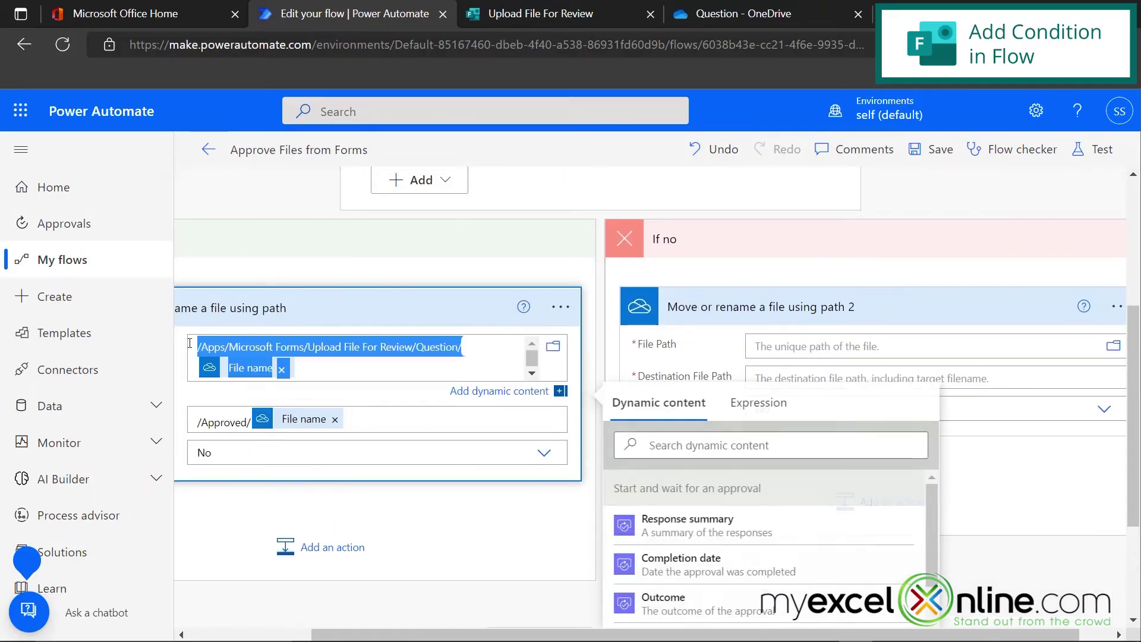
pyautogui.hotkey('ctrl', 'c')
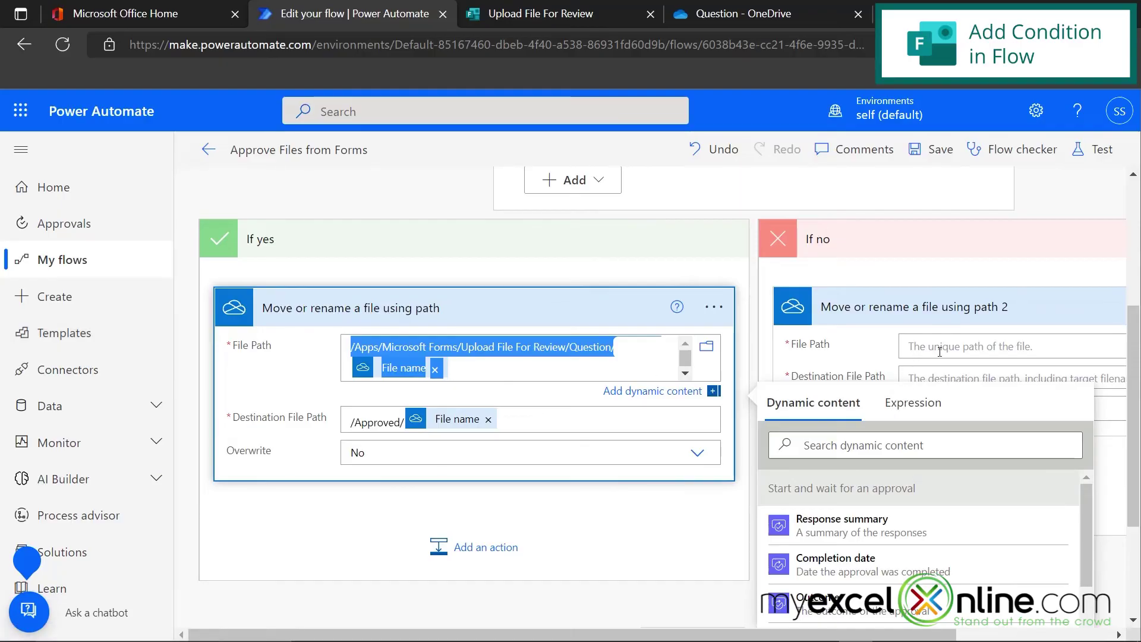
pyautogui.click(941, 350)
pyautogui.hotkey('ctrl', 'v')
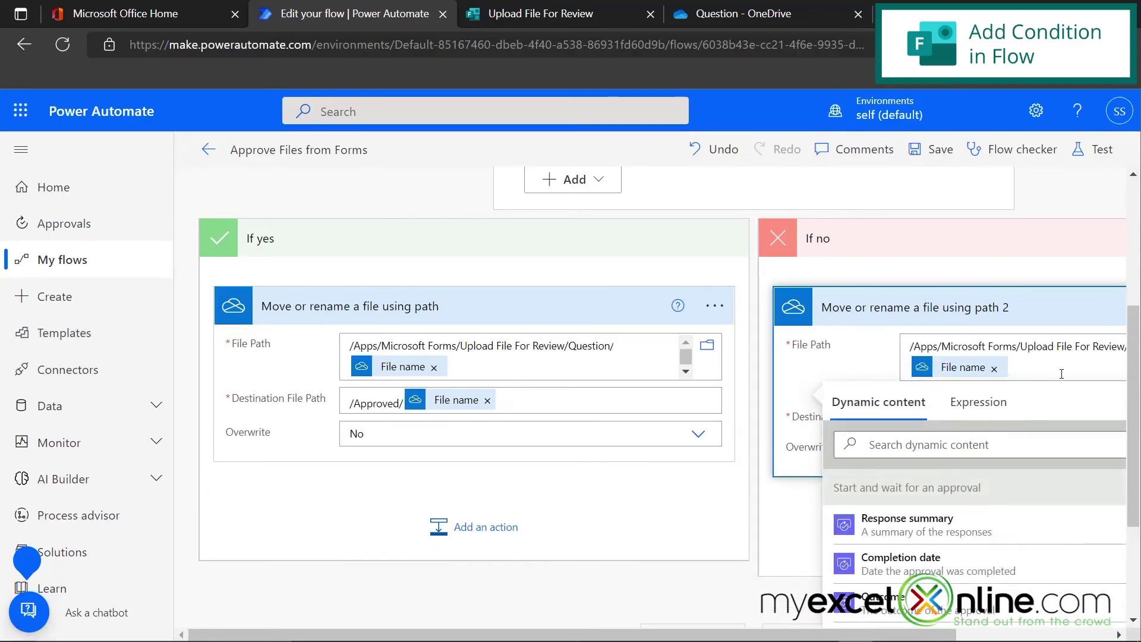
# Copy the If yes action's Destination File Path into the If no action and change its folder to /Not Approved/
pyautogui.moveTo(511, 401); pyautogui.dragTo(309, 390)
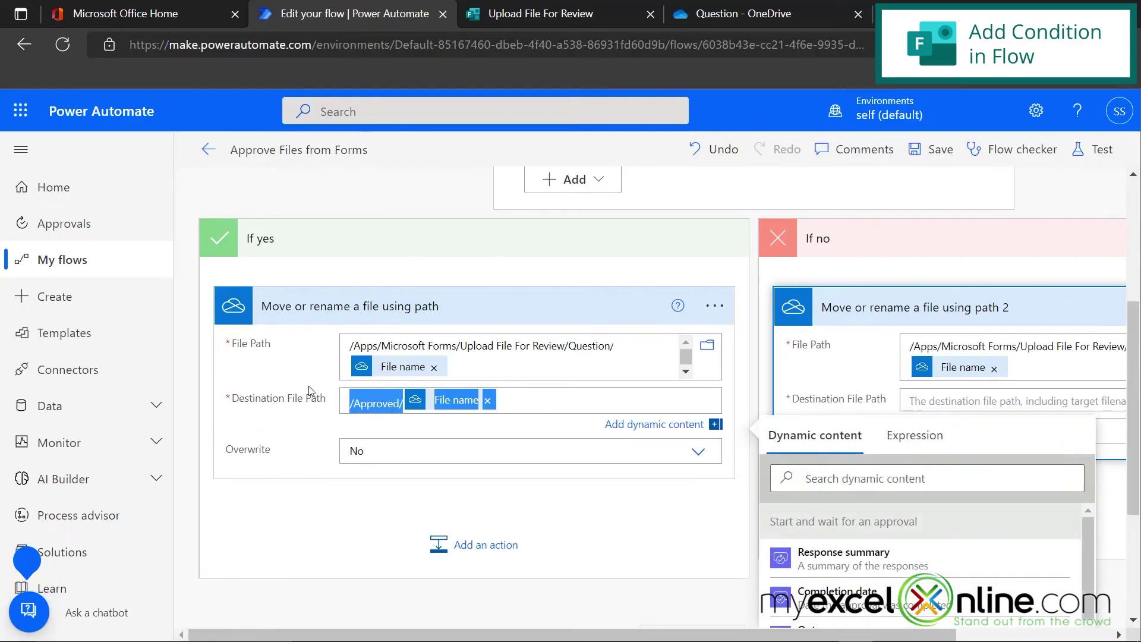
pyautogui.hotkey('ctrl', 'c')
pyautogui.click(932, 395)
pyautogui.hotkey('ctrl', 'v')
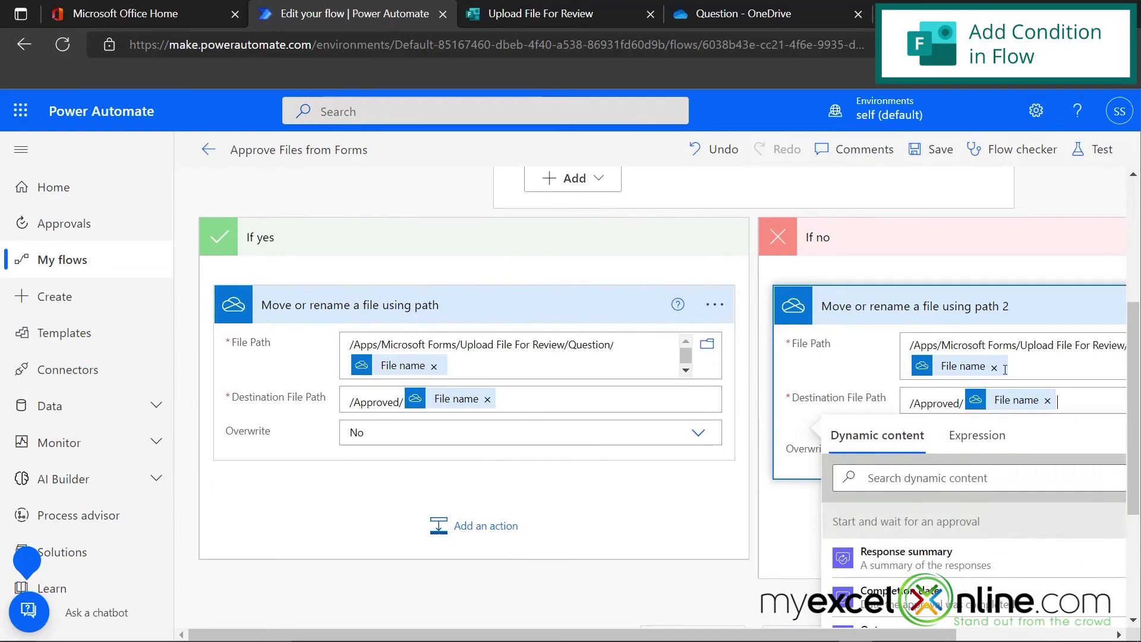
pyautogui.click(914, 403)
pyautogui.write('Not')
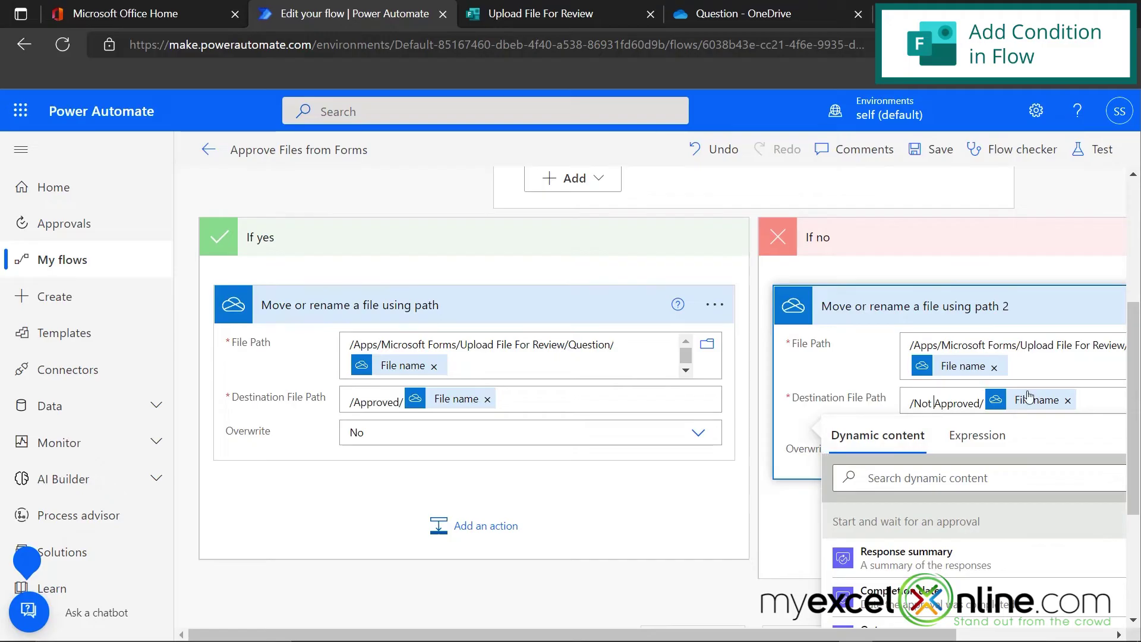
# Set Overwrite to Yes in the move actions of both the If yes and If no branches
pyautogui.click(775, 526)
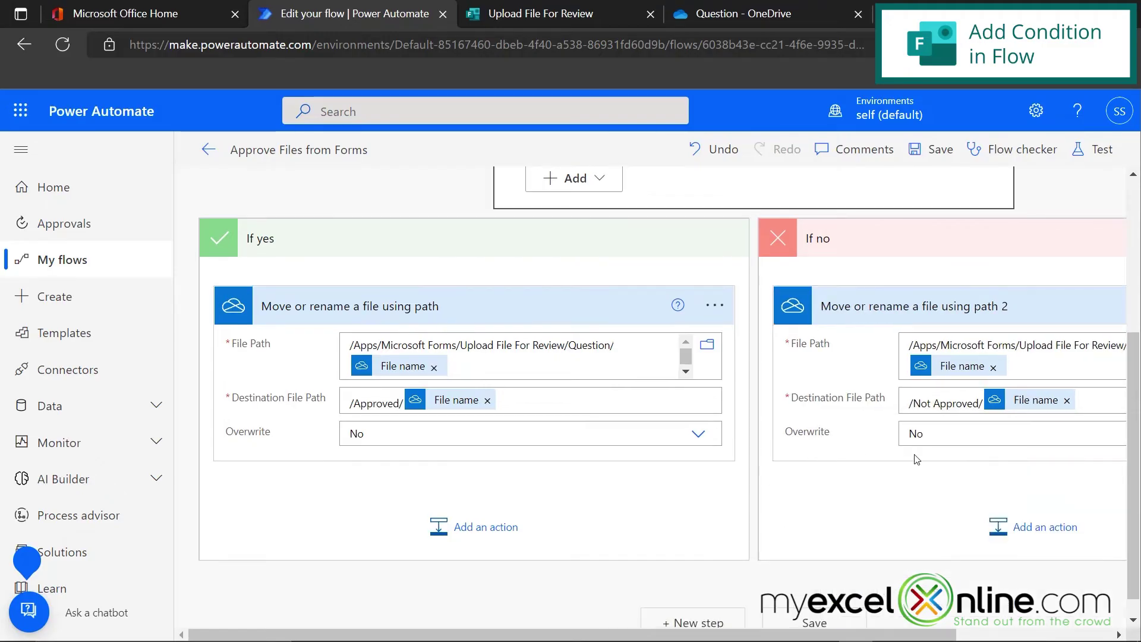
pyautogui.click(929, 433)
pyautogui.click(724, 472)
pyautogui.click(351, 433)
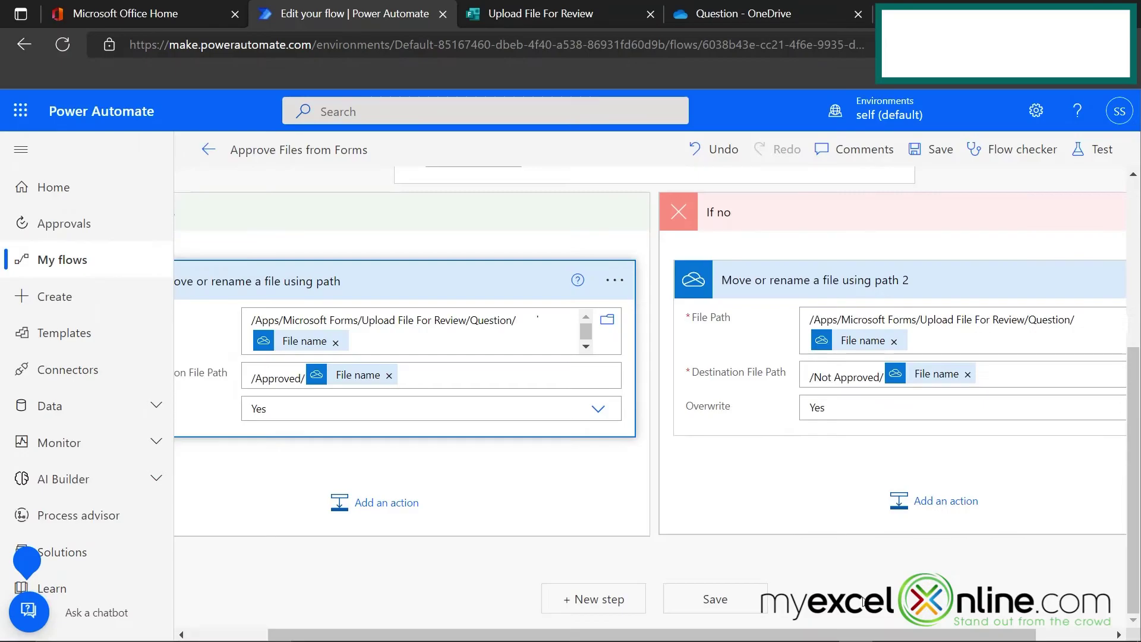
# Review the flow from its trigger down to both condition branches and save it
pyautogui.scroll(5, 520, 206)
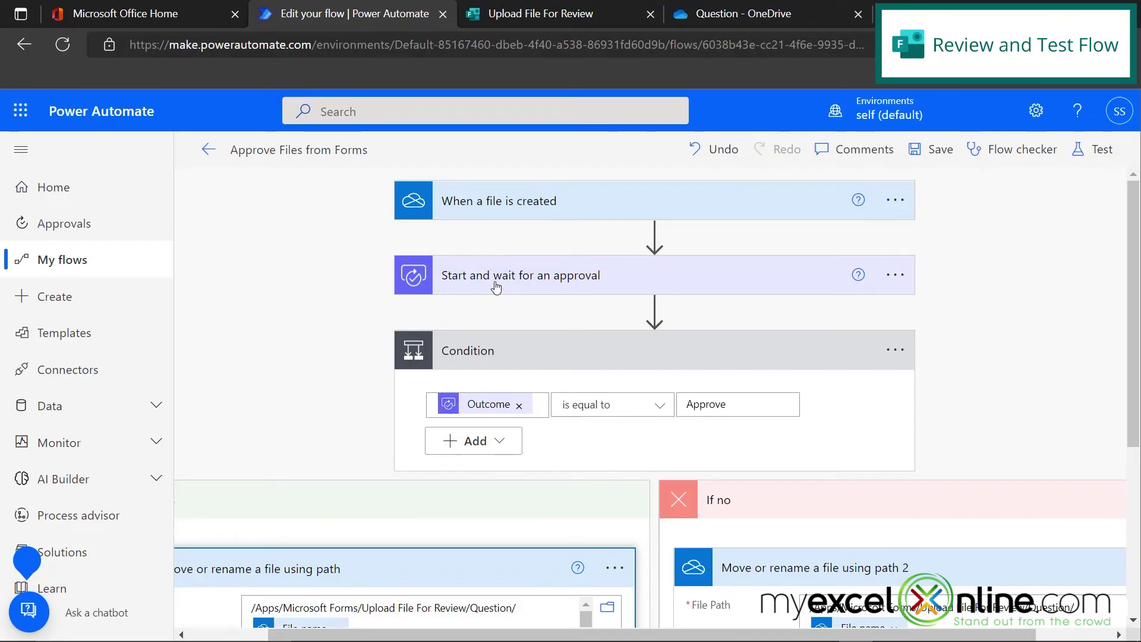
pyautogui.scroll(-2, 387, 319)
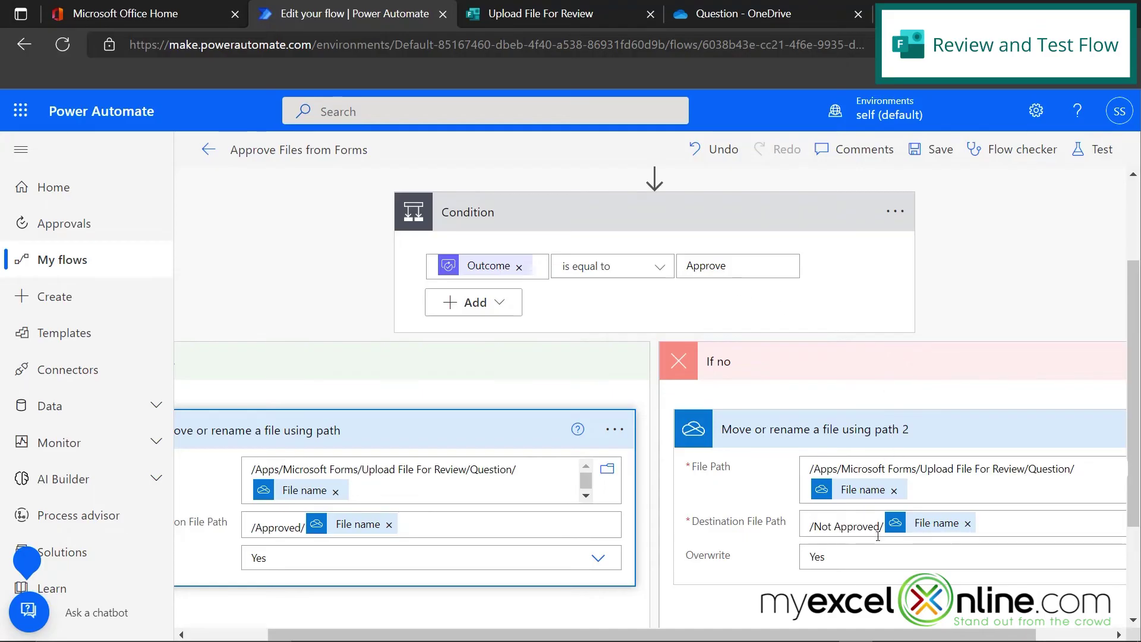
pyautogui.scroll(-3, 903, 585)
pyautogui.click(725, 606)
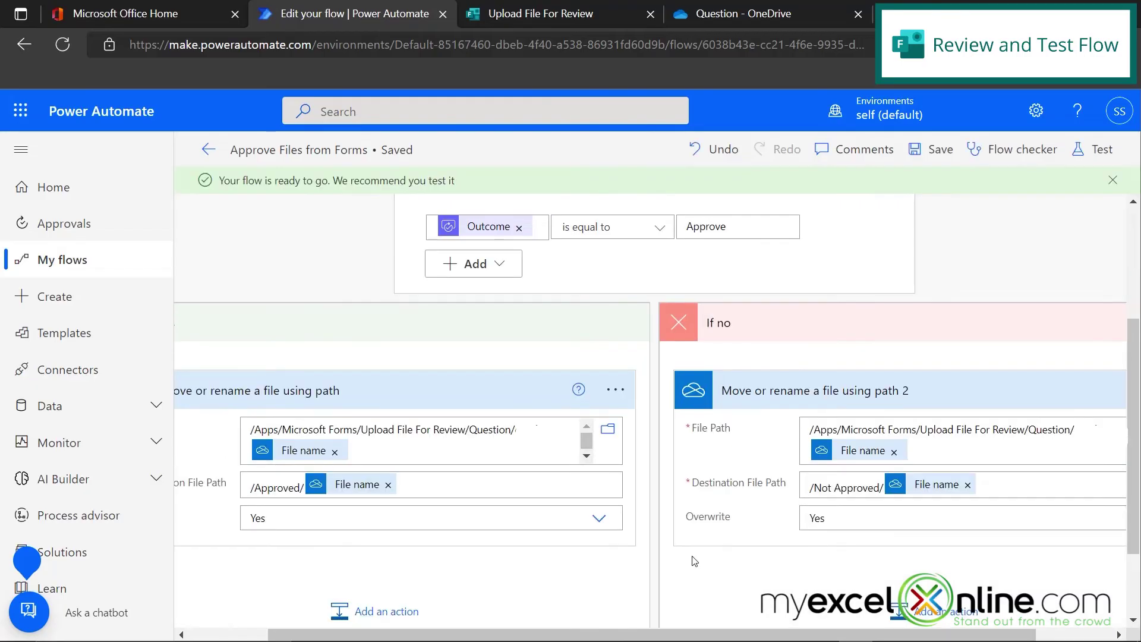
# Switch to the Upload File For Review form in Microsoft Forms, copy its response link and open that link in the browser
pyautogui.hotkey('ctrl', 'Tab')
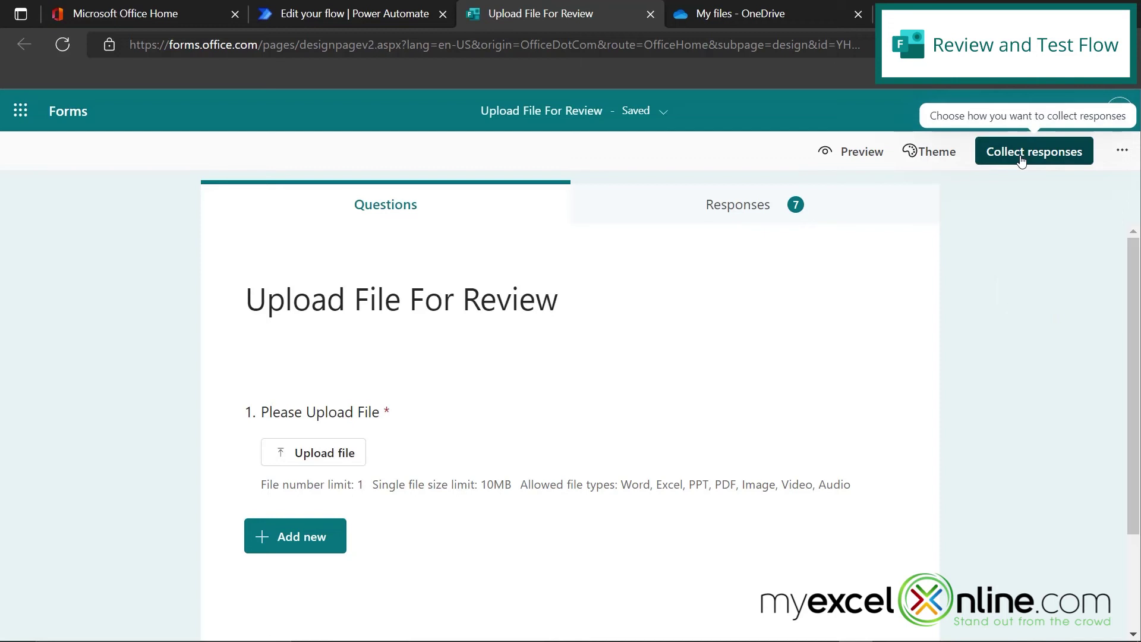
pyautogui.click(1021, 156)
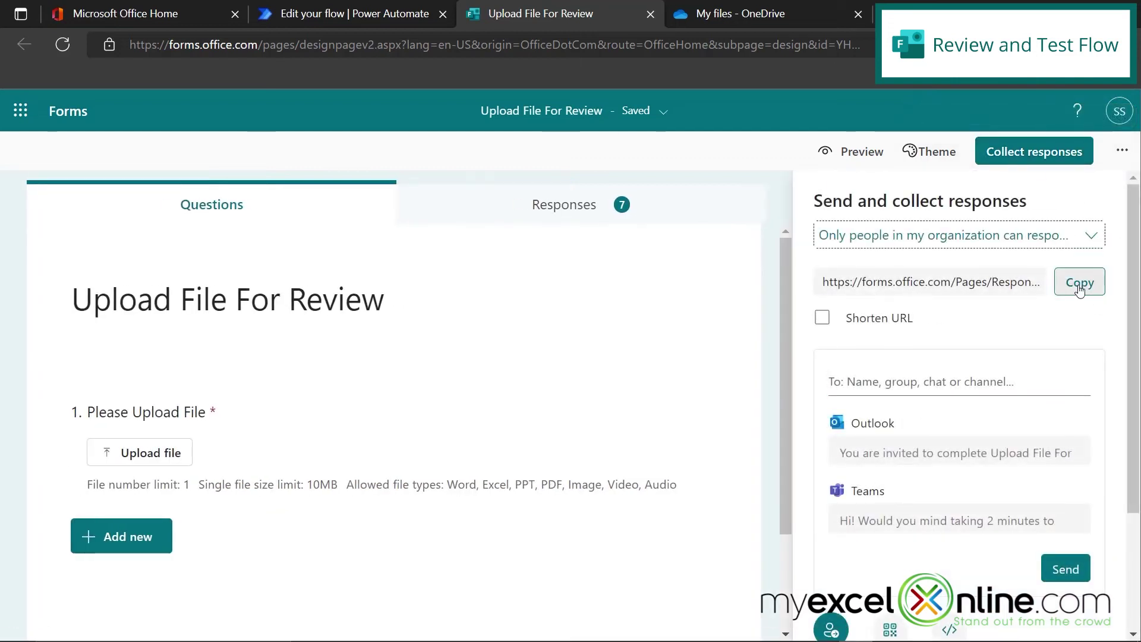
pyautogui.click(1079, 284)
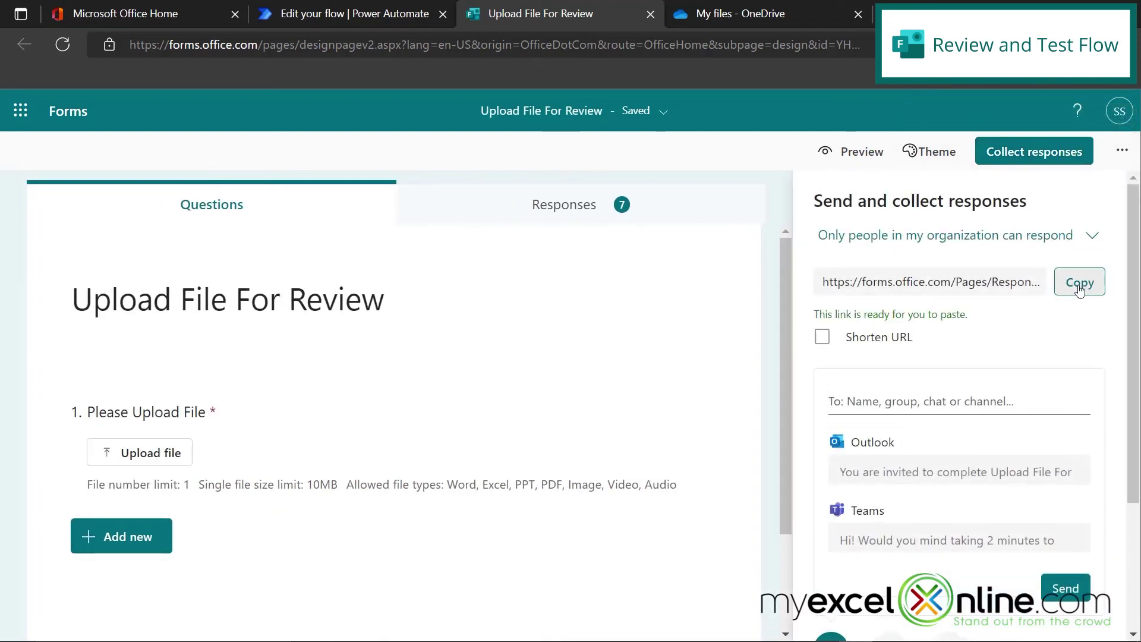
pyautogui.click(506, 47)
pyautogui.hotkey('ctrl', 'v')
pyautogui.press('Return')
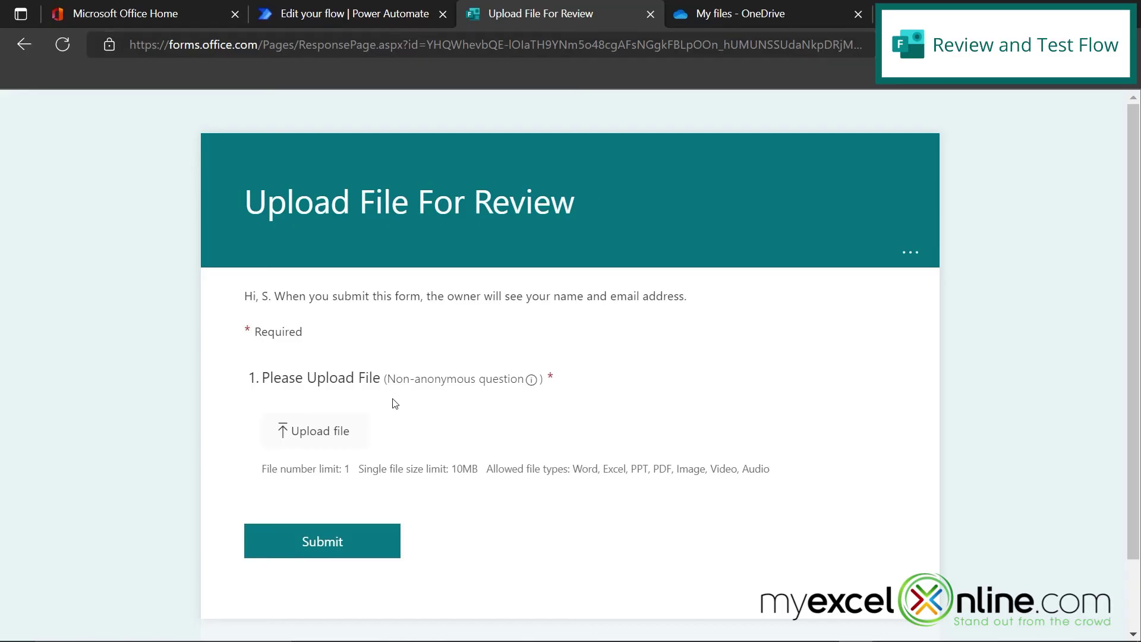
# Upload access.png to the Please Upload File question and submit the response
pyautogui.click(308, 439)
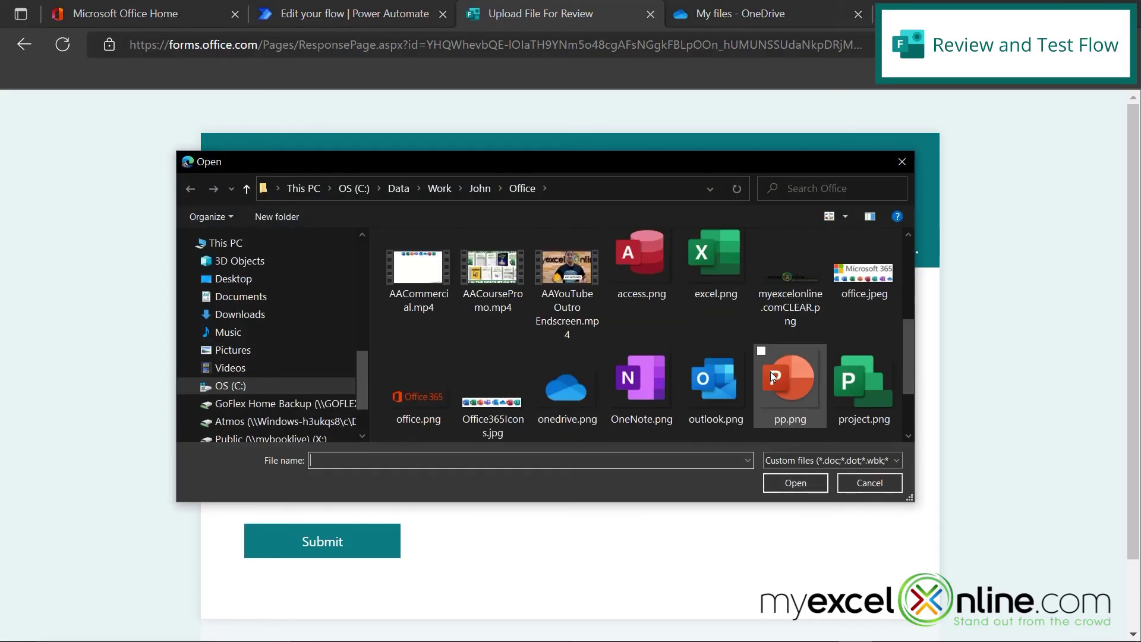
pyautogui.doubleClick(641, 264)
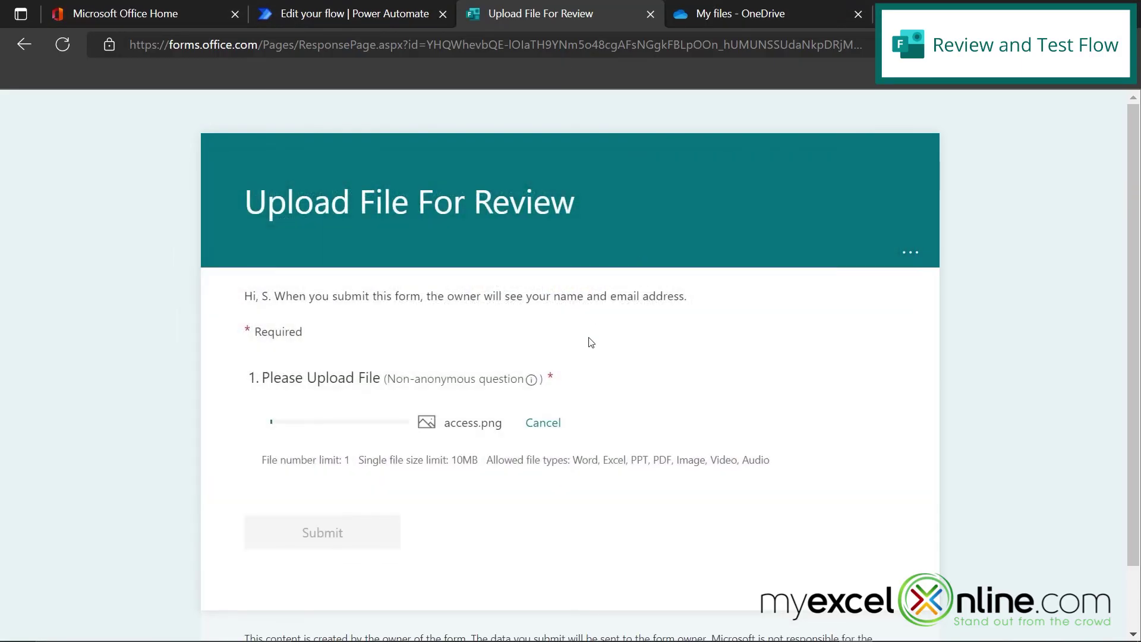
pyautogui.click(302, 533)
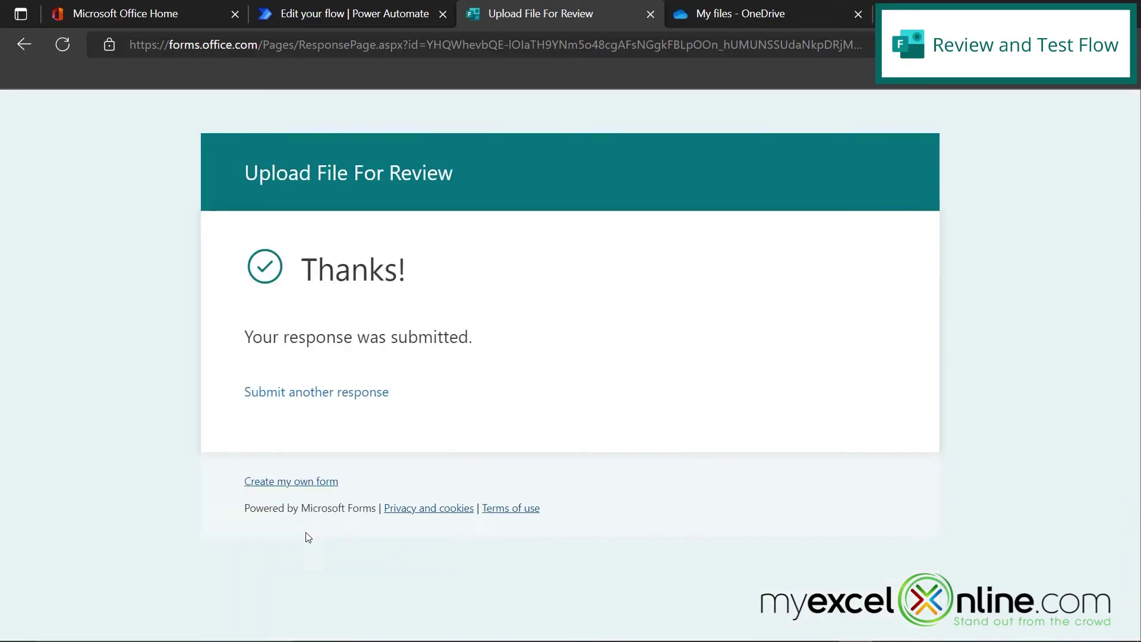
# Start another response to the form, upload word.png and submit it
pyautogui.click(307, 393)
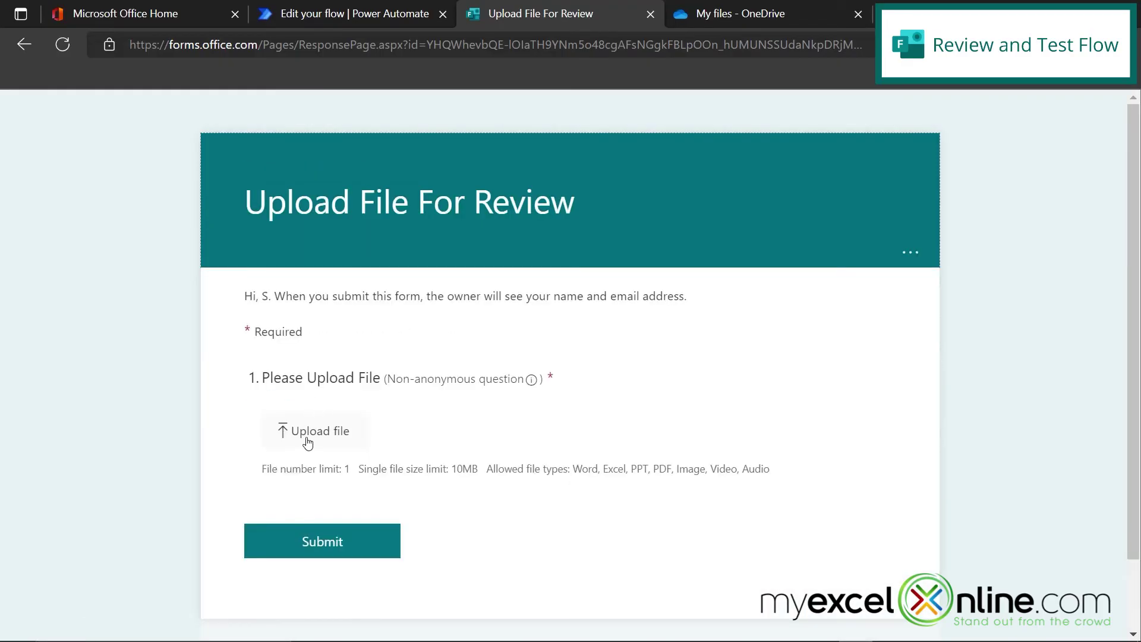
pyautogui.click(308, 439)
pyautogui.scroll(-6, 661, 386)
pyautogui.click(783, 395)
pyautogui.doubleClick(782, 395)
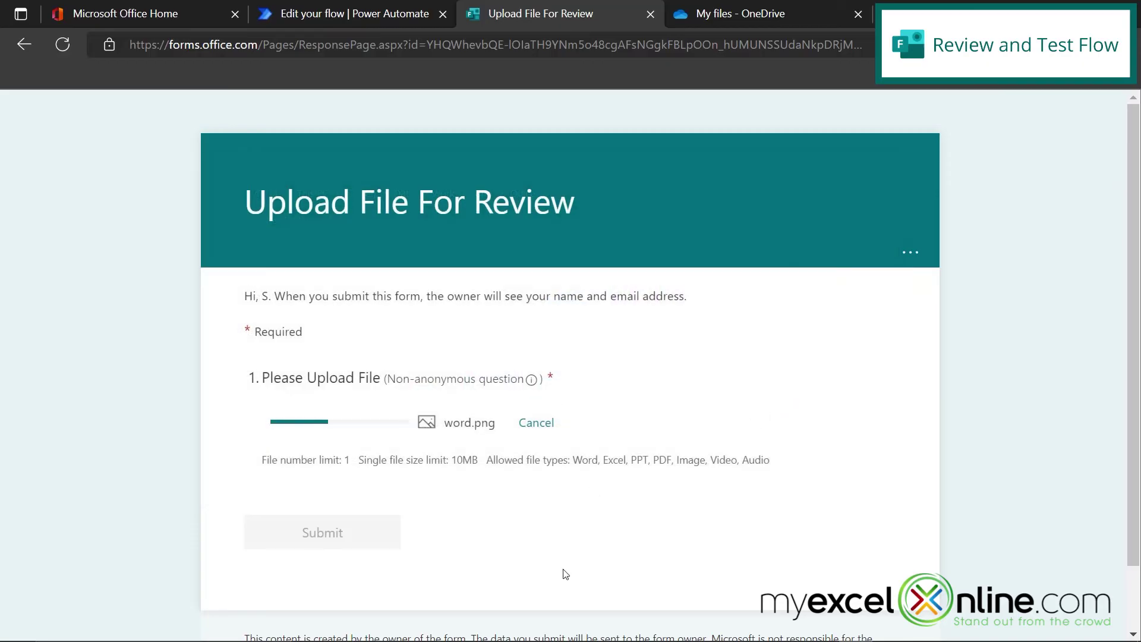
pyautogui.click(331, 536)
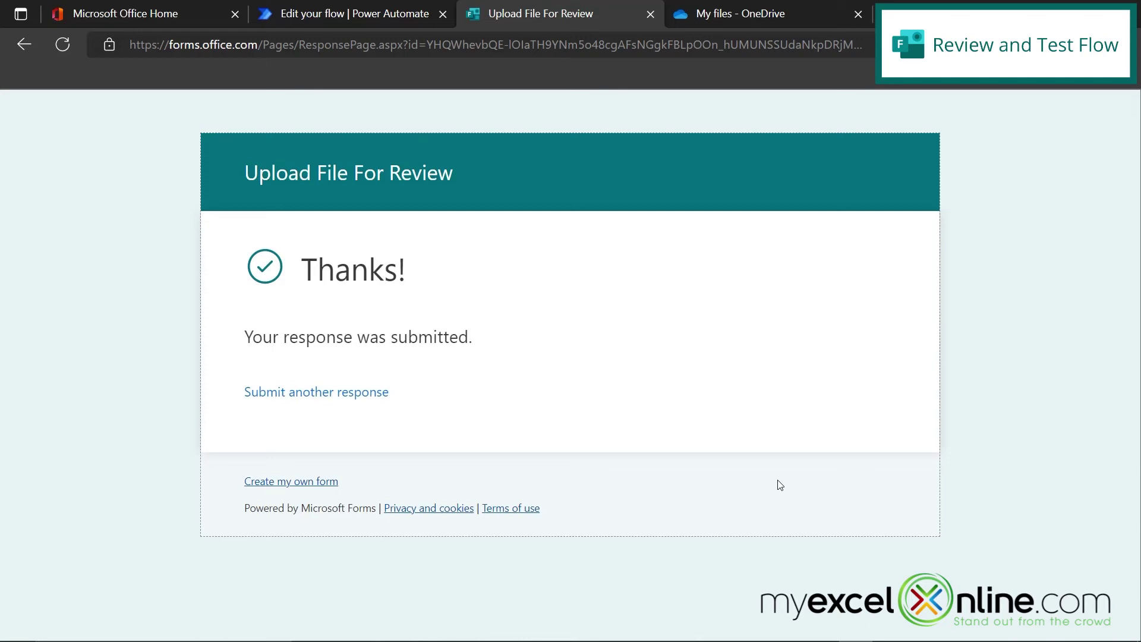
# Switch to OneDrive, check the uploads in Apps/Microsoft Forms/Upload File For Review/Question, and return to My files
pyautogui.click(764, 11)
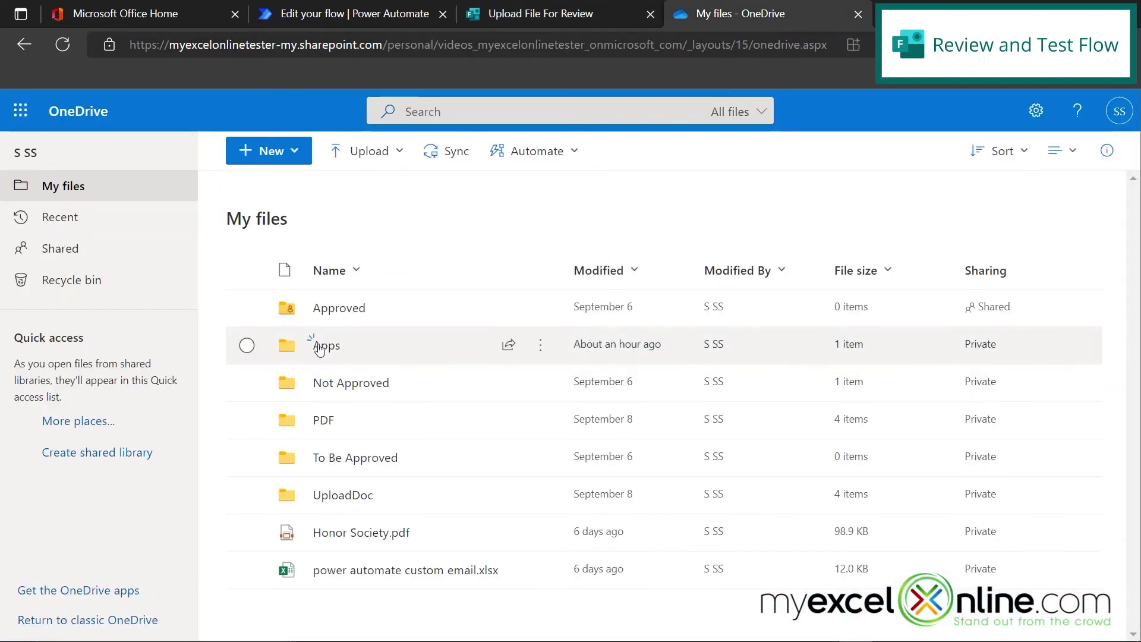
pyautogui.click(325, 351)
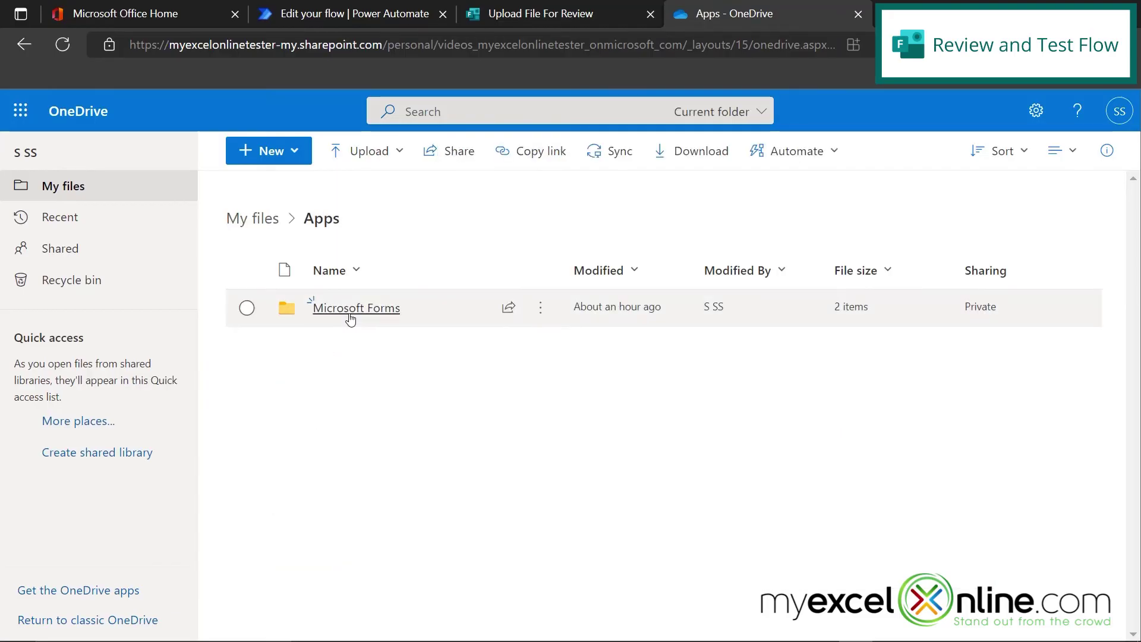
pyautogui.click(349, 315)
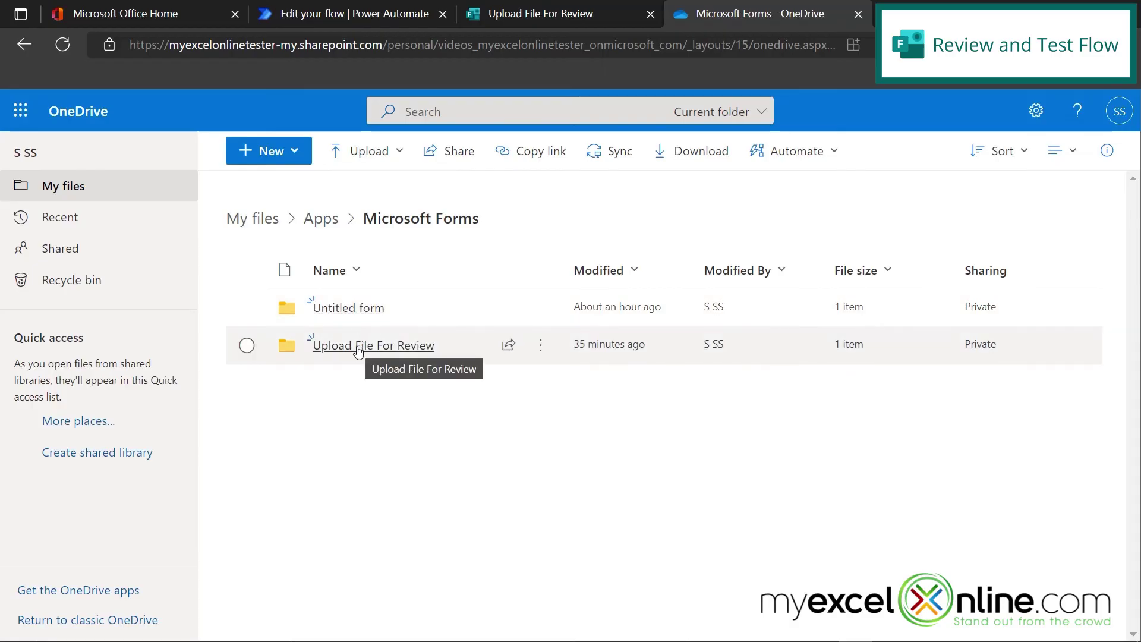
pyautogui.click(359, 351)
pyautogui.click(351, 308)
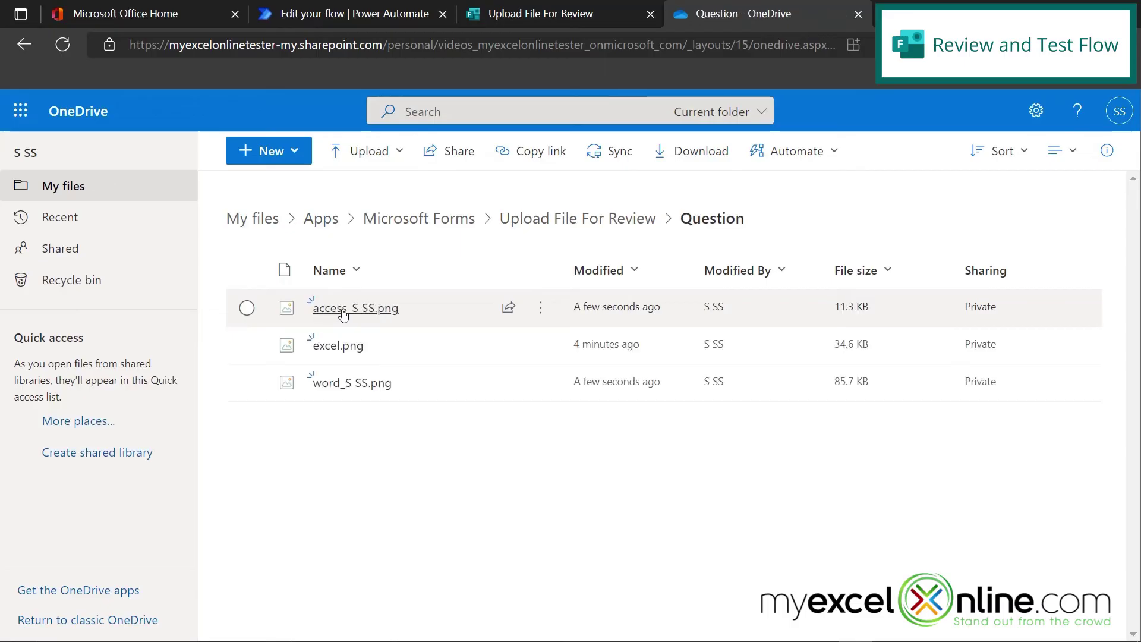
pyautogui.moveTo(433, 356)
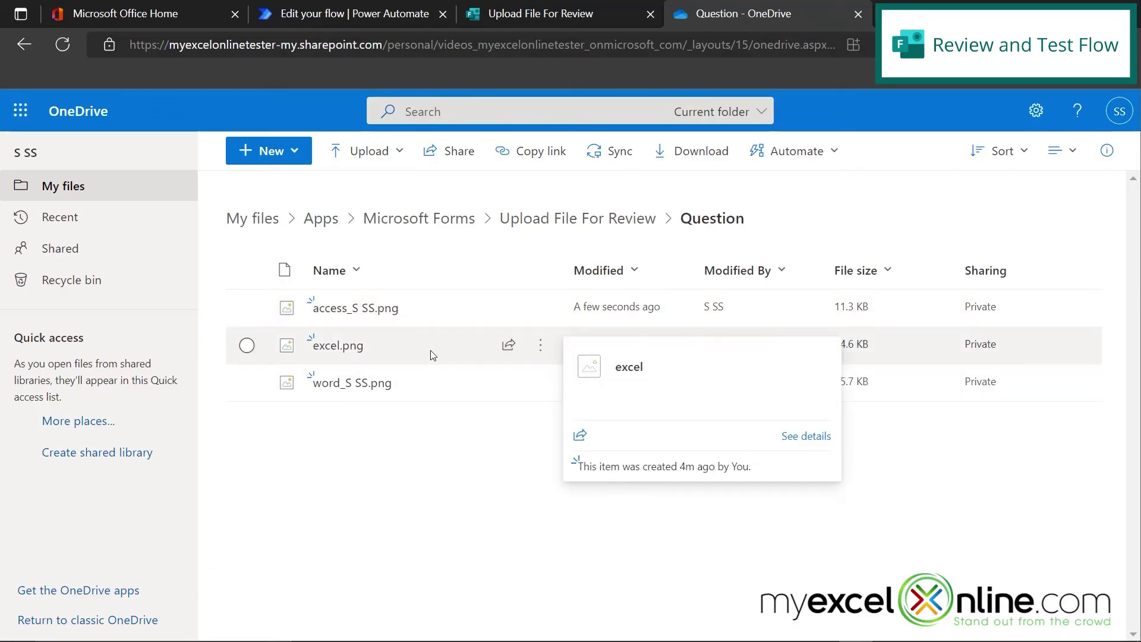
pyautogui.click(260, 215)
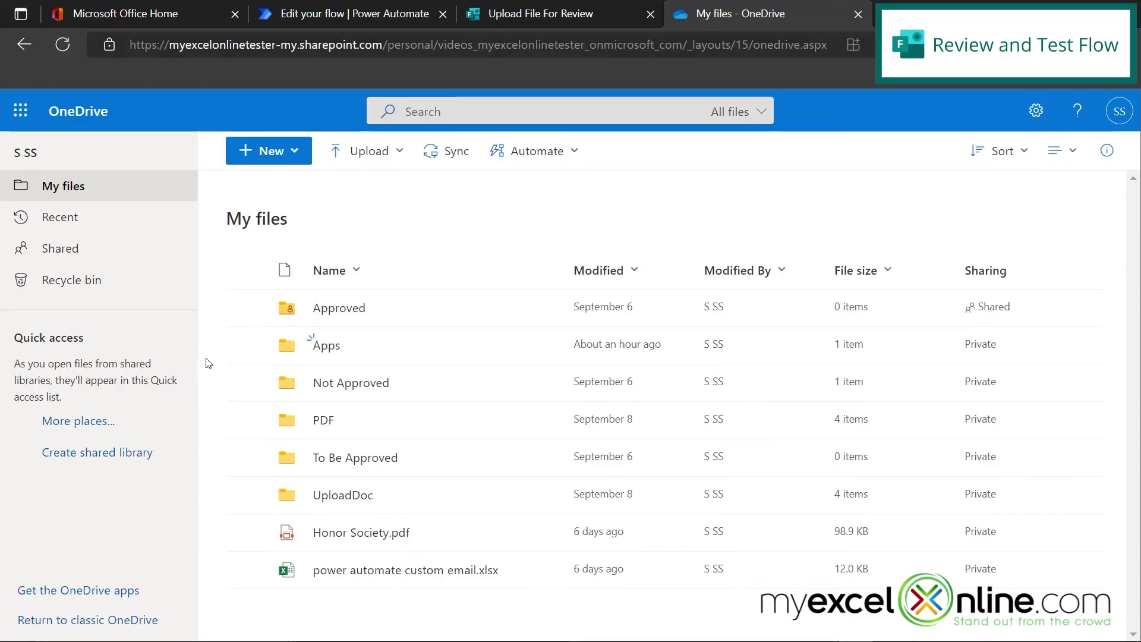
# Open Outlook from the Office home page and submit an Approve response to the lower Please Approve File email
pyautogui.click(152, 13)
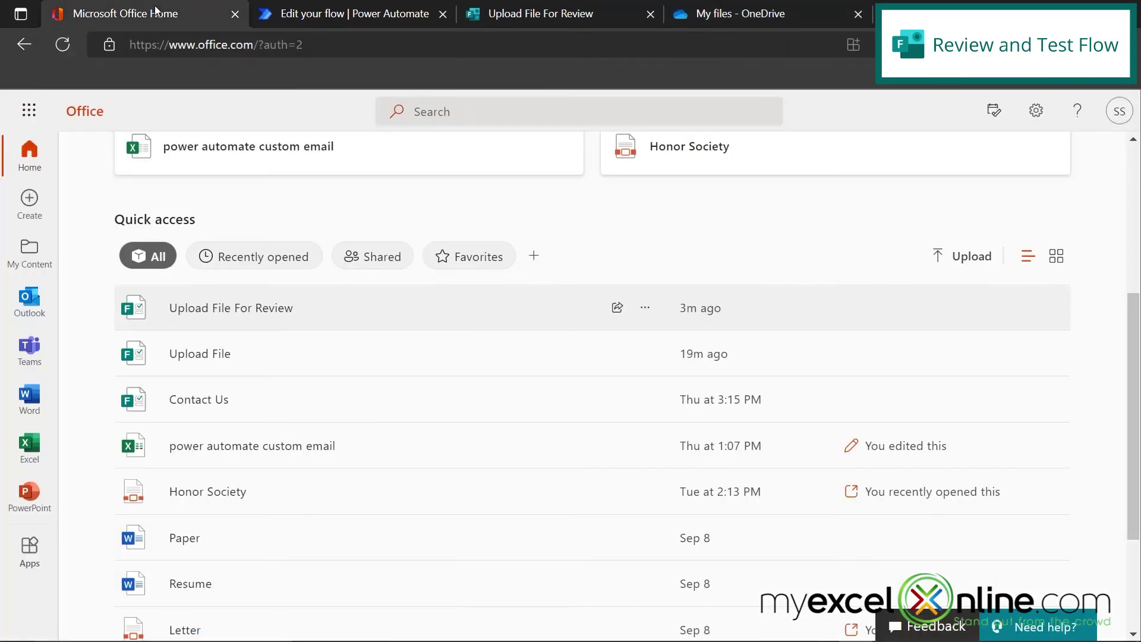
pyautogui.click(29, 300)
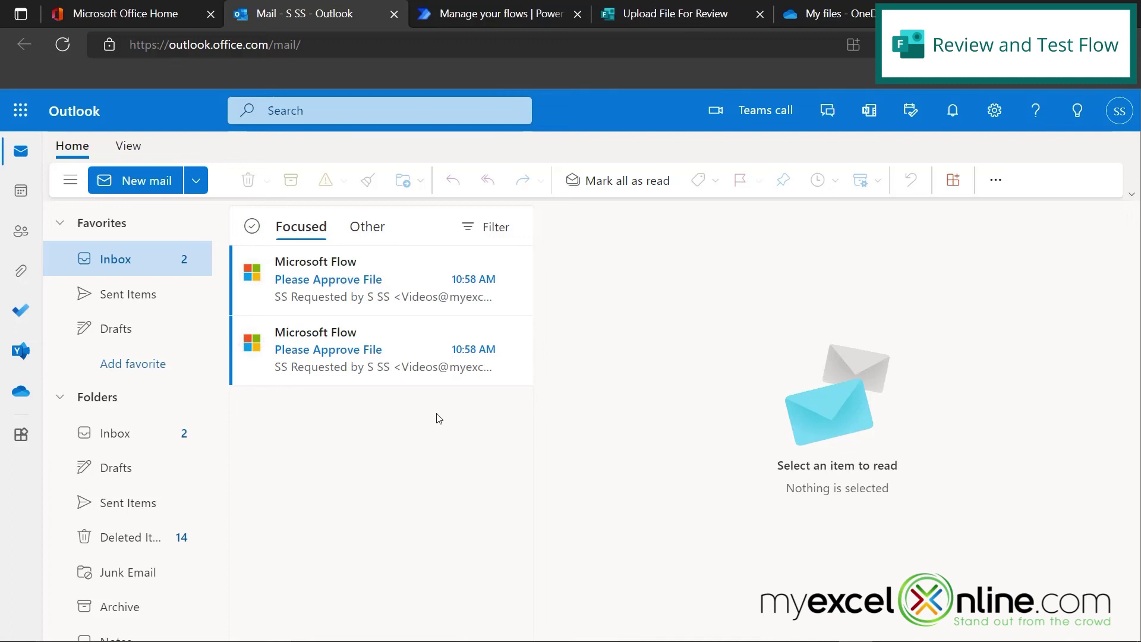
pyautogui.click(391, 363)
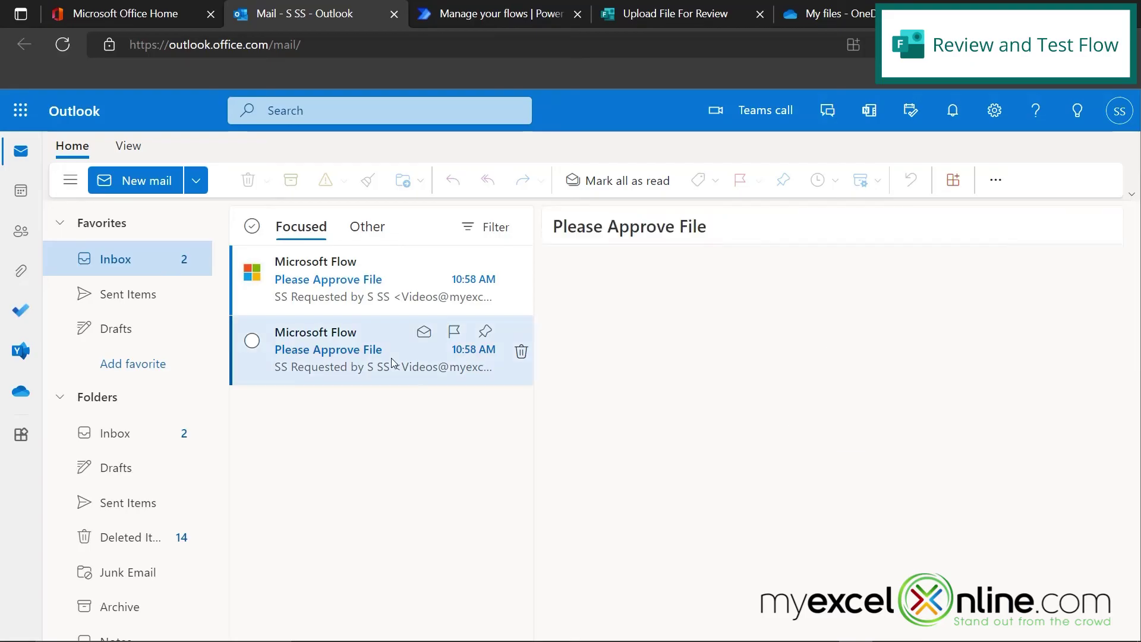
pyautogui.click(660, 549)
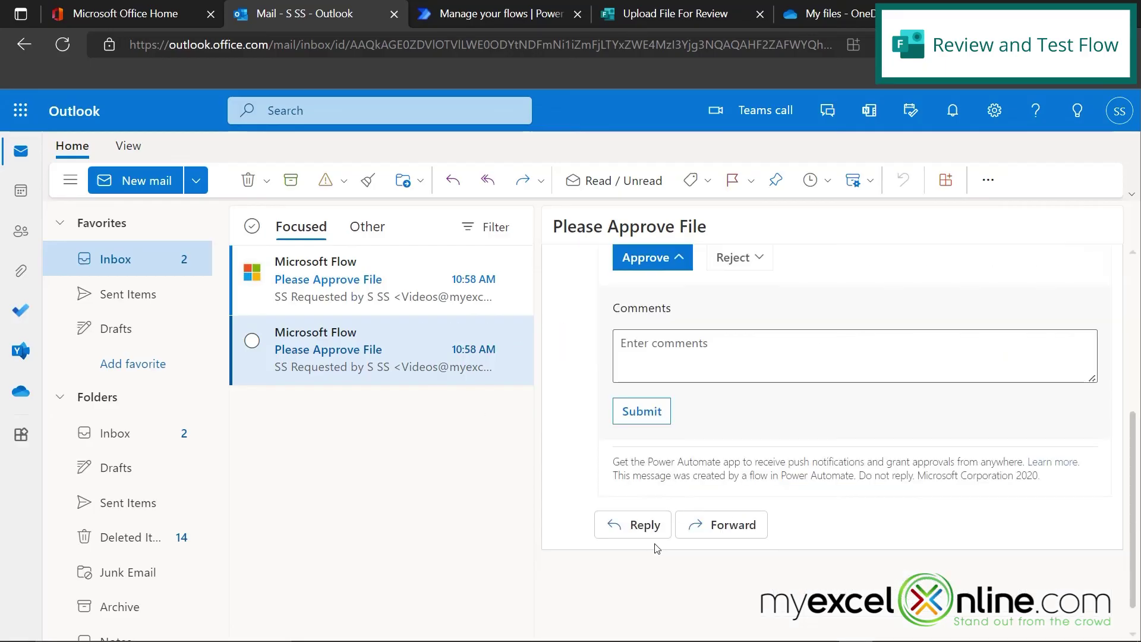
pyautogui.click(637, 416)
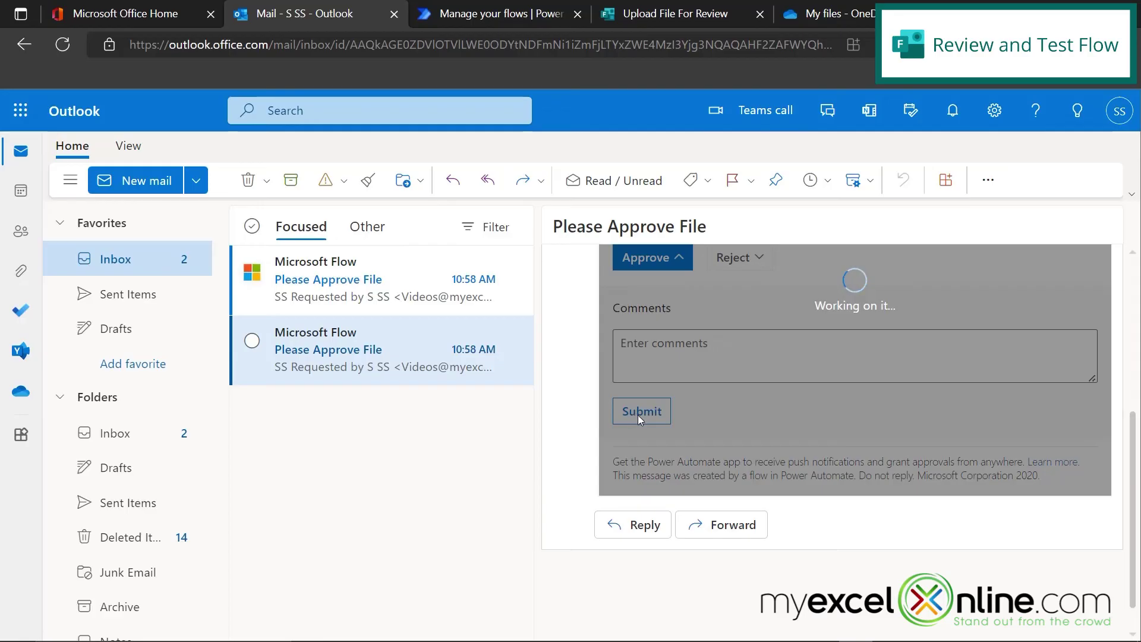
# Submit a Reject response to the upper Please Approve File email in the inbox
pyautogui.click(329, 280)
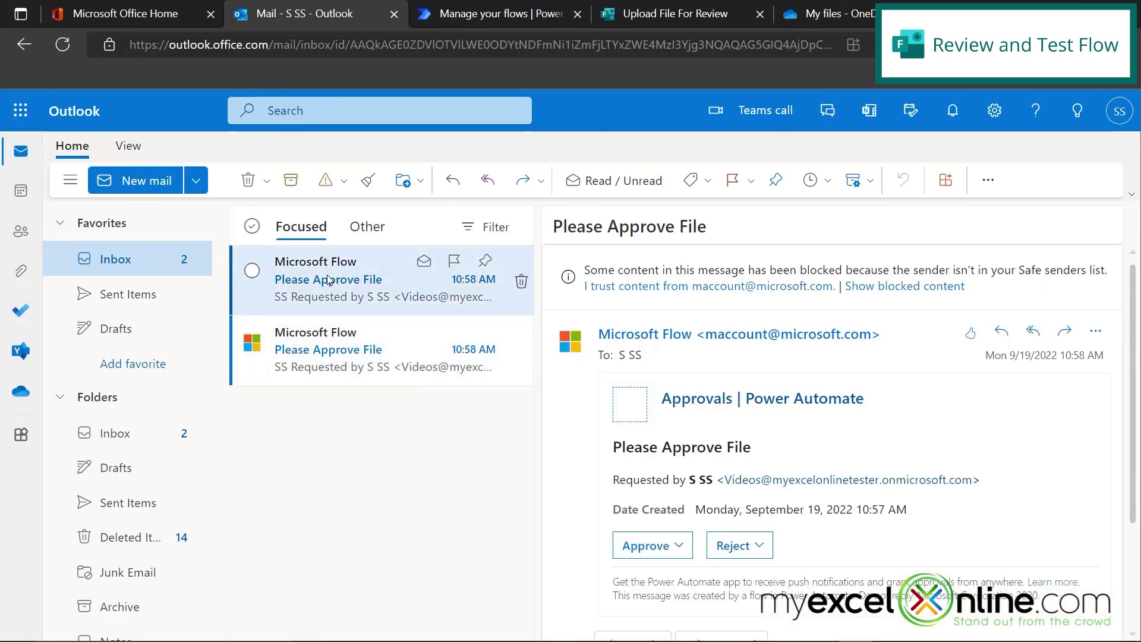
pyautogui.click(736, 544)
pyautogui.click(645, 419)
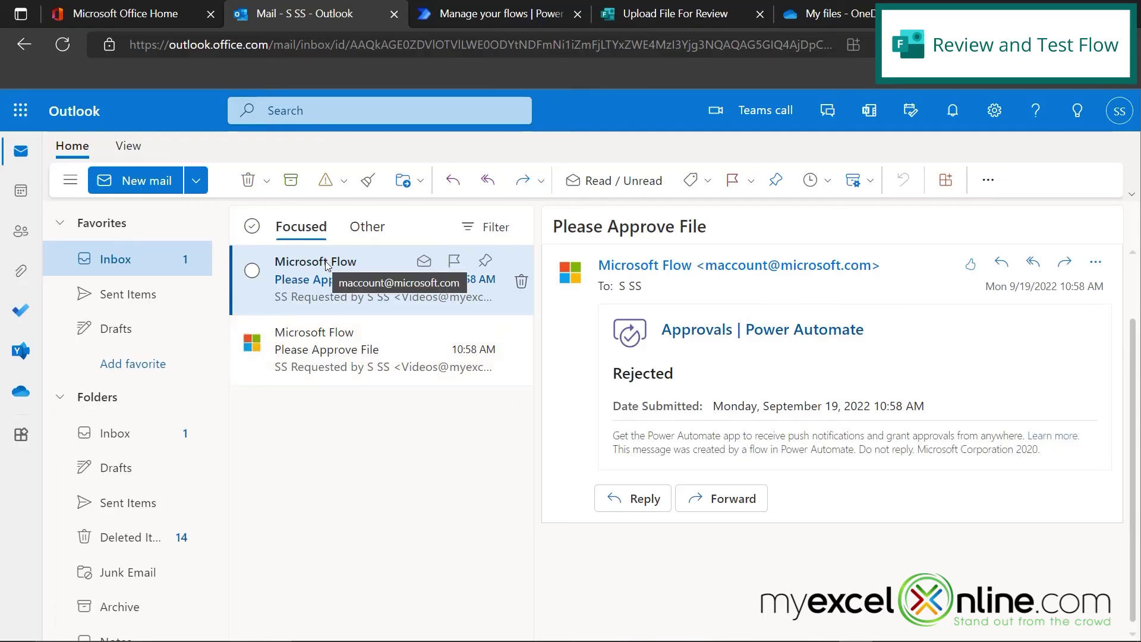
# Switch back to OneDrive and check the Approved folder, refreshing it, and the Not Approved folder for the moved files
pyautogui.click(841, 16)
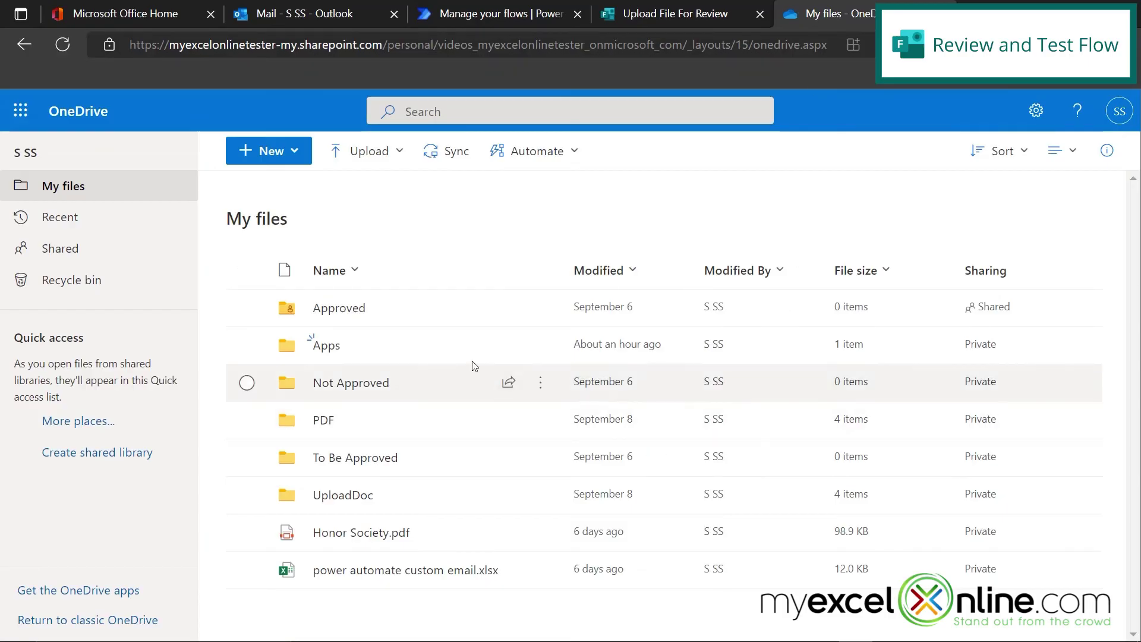
pyautogui.click(331, 309)
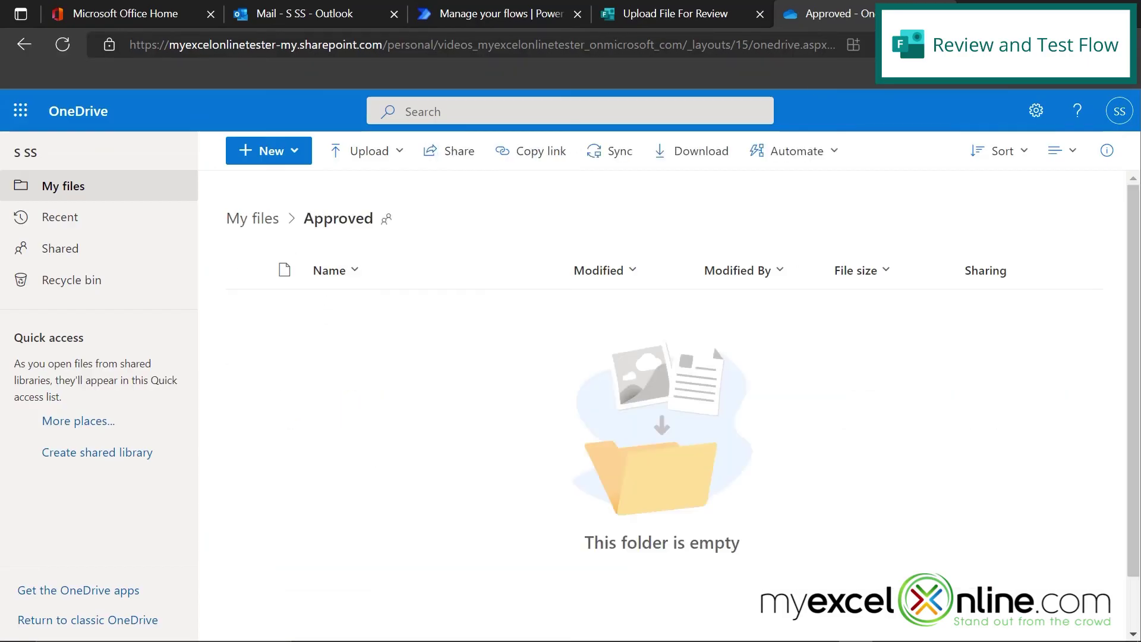
pyautogui.click(60, 47)
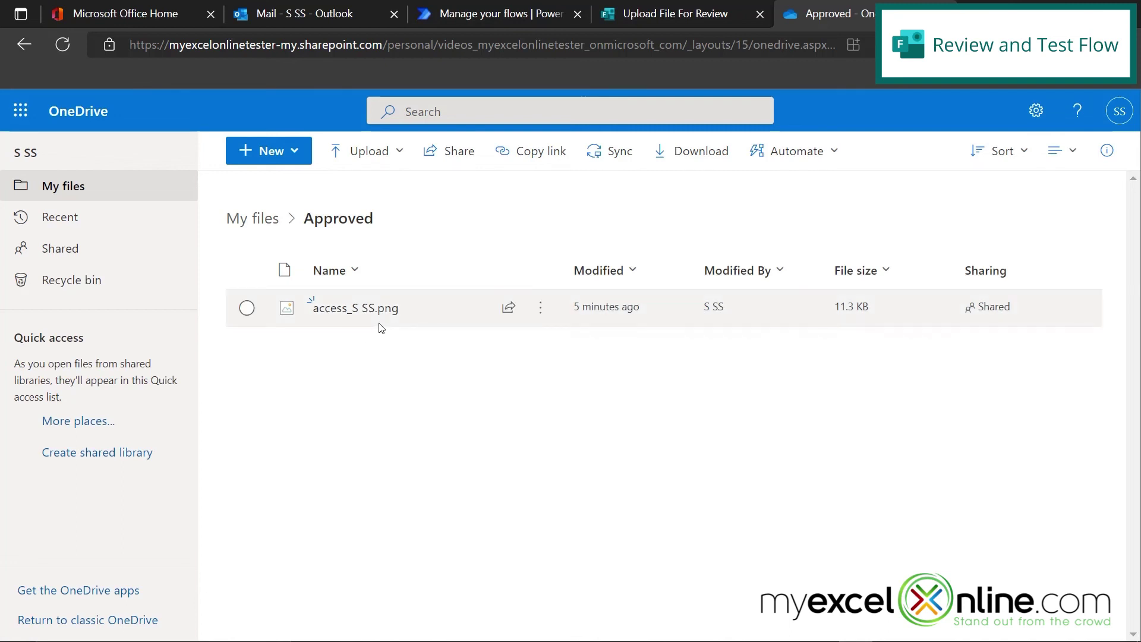
pyautogui.click(254, 232)
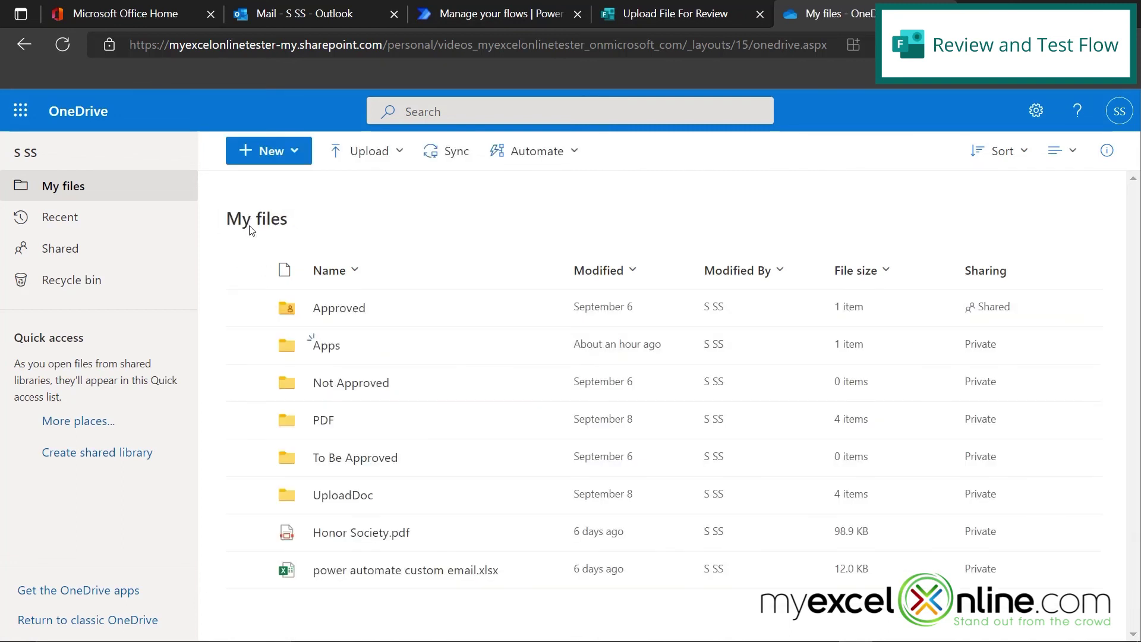
pyautogui.click(360, 385)
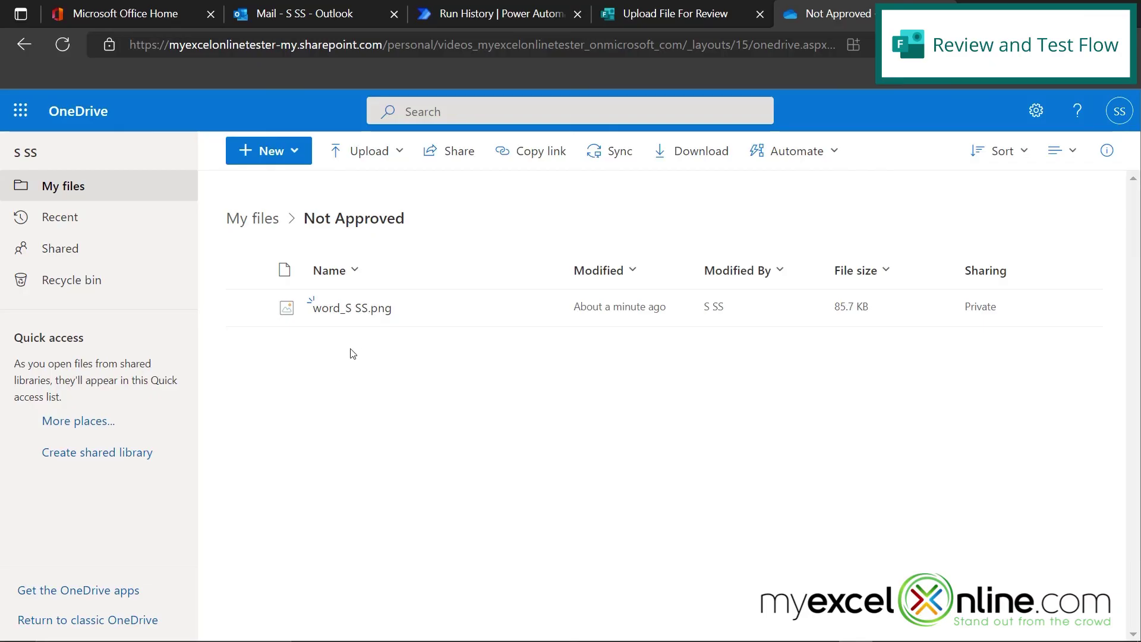